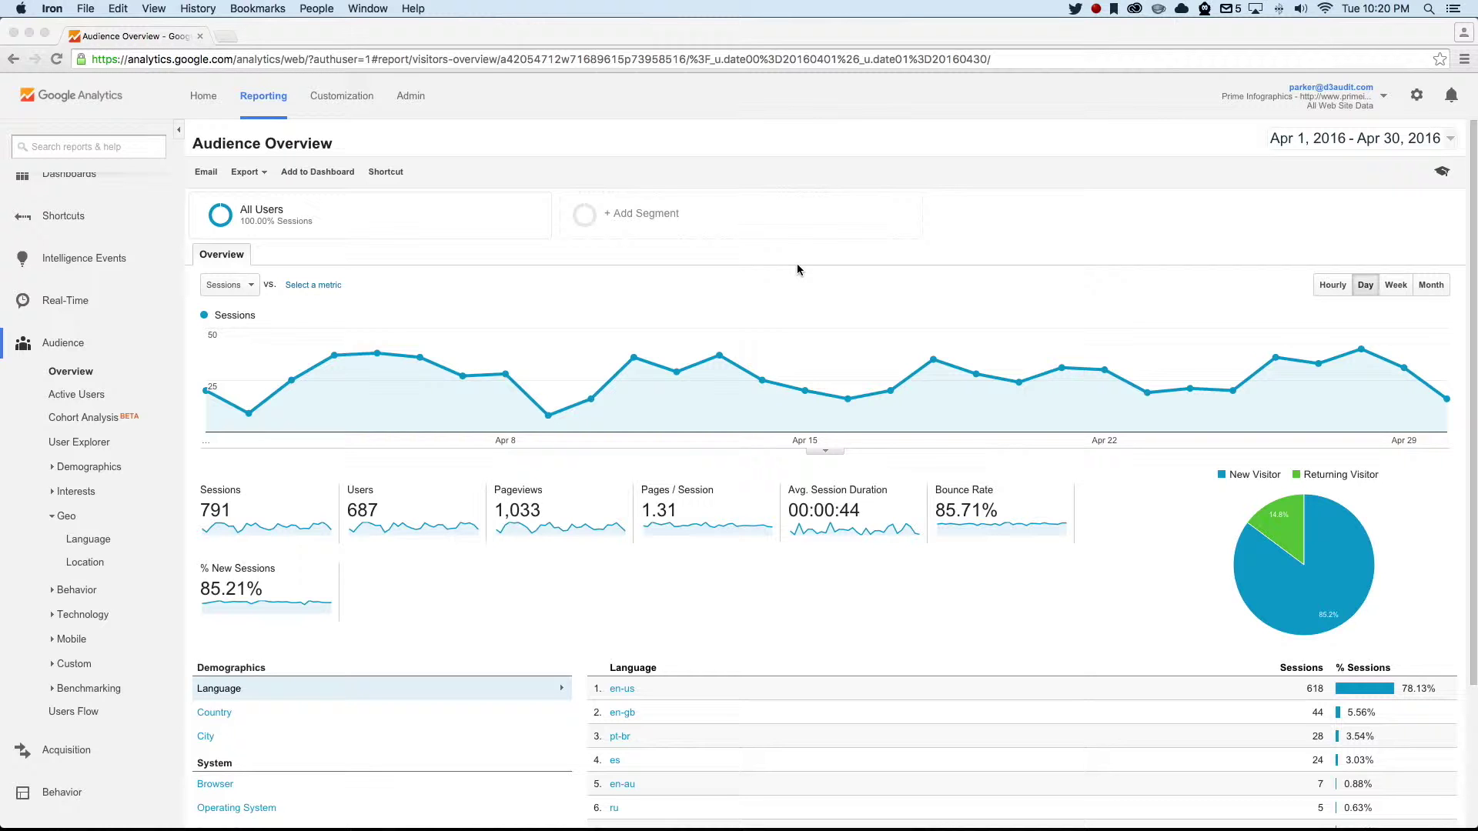
# Step: Compare the Audience Overview for April 1–30, 2016 with the previous period
pyautogui.click(928, 175)
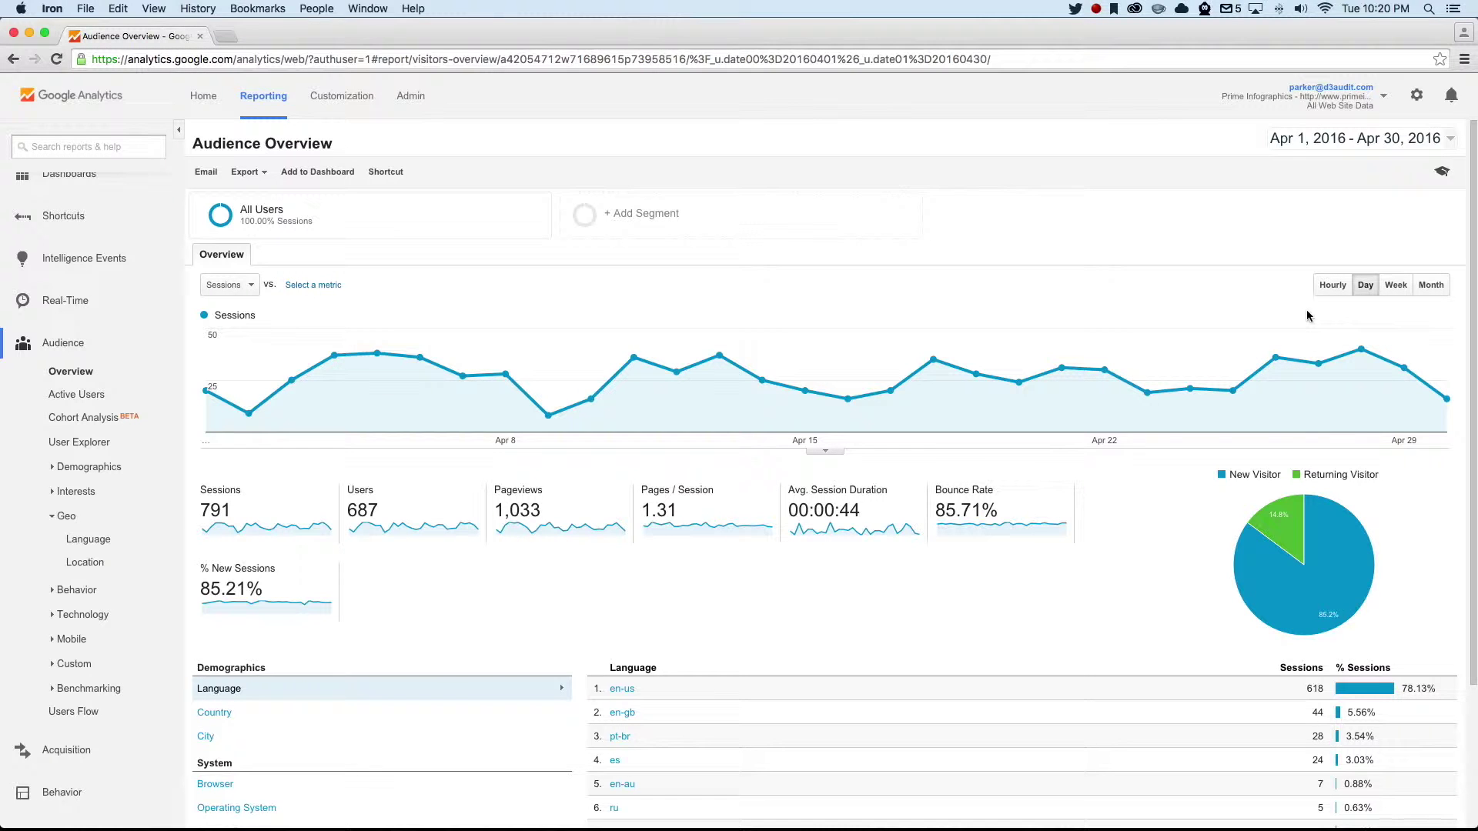
pyautogui.scroll(-1, 1314, 148)
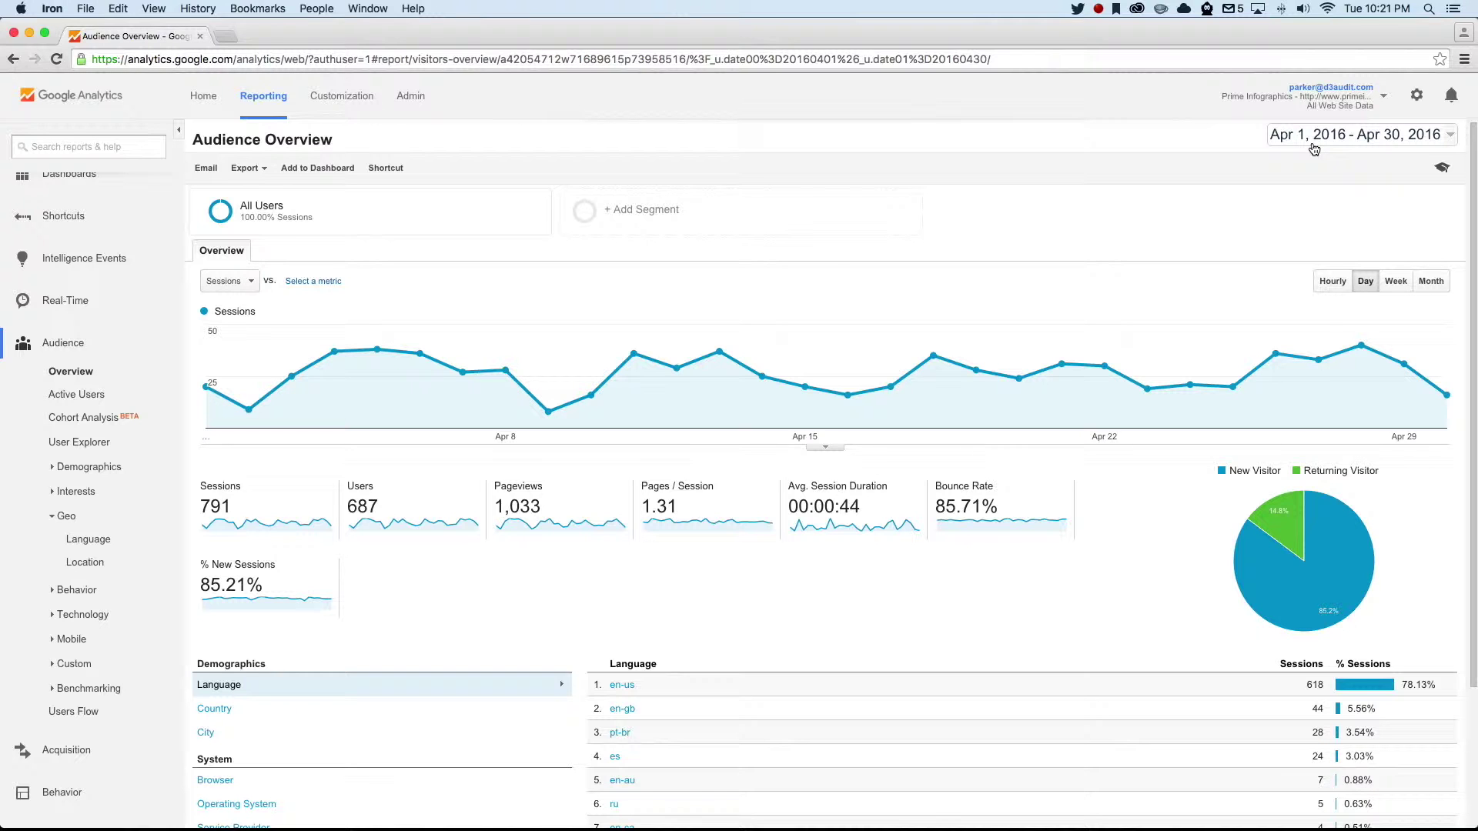
pyautogui.click(1313, 149)
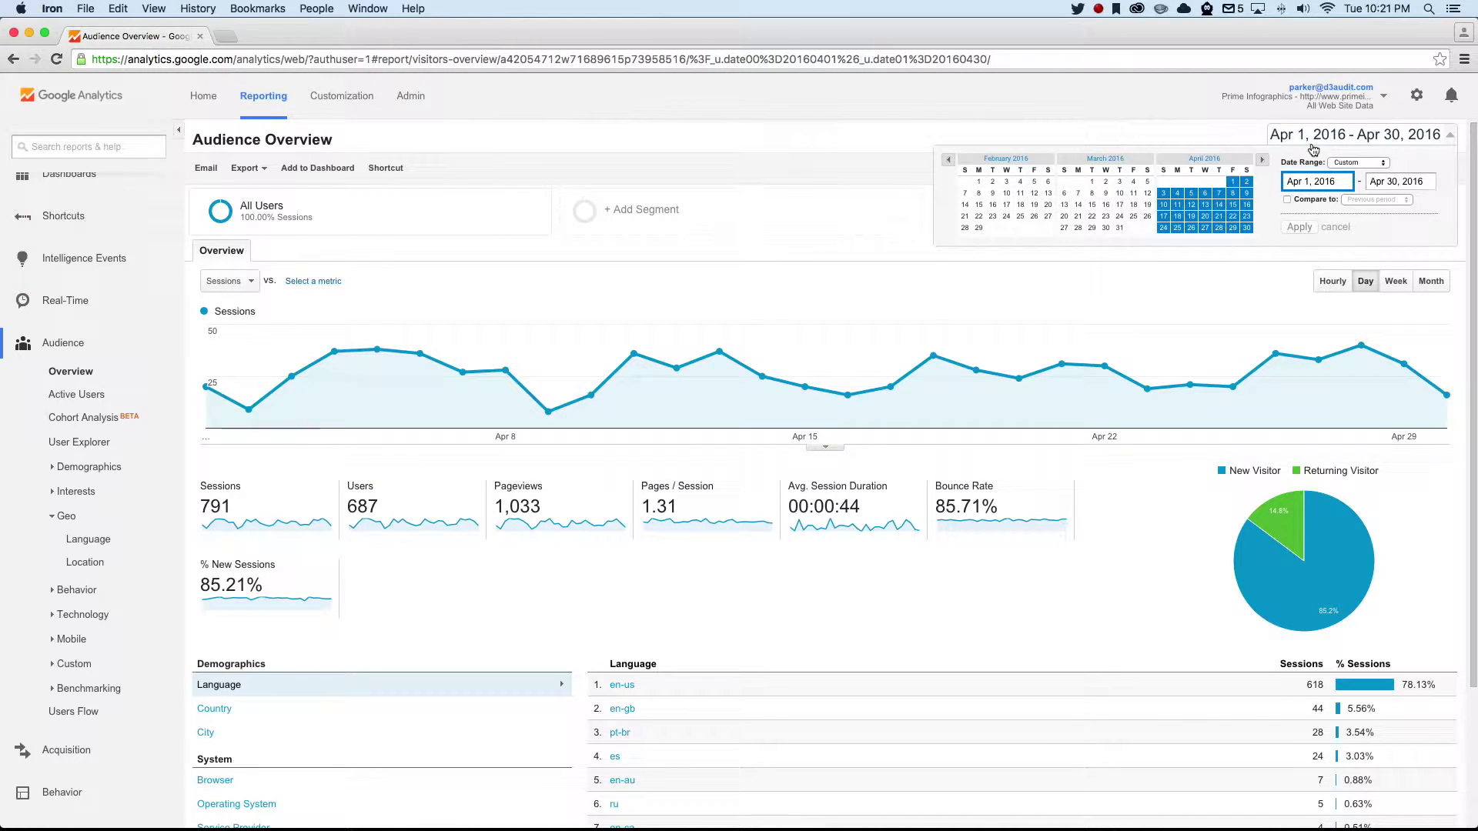
pyautogui.click(1313, 204)
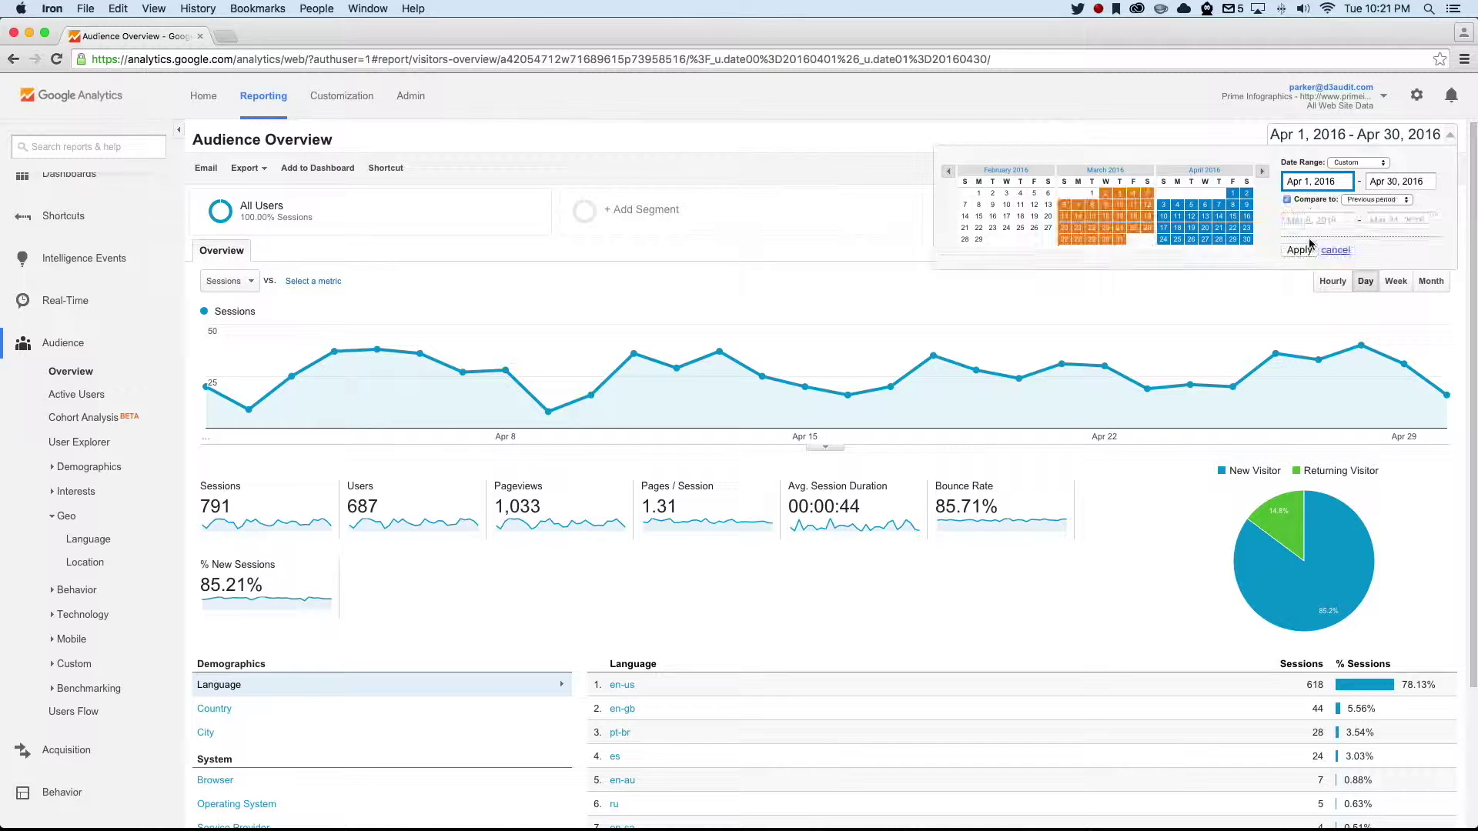
pyautogui.click(1300, 256)
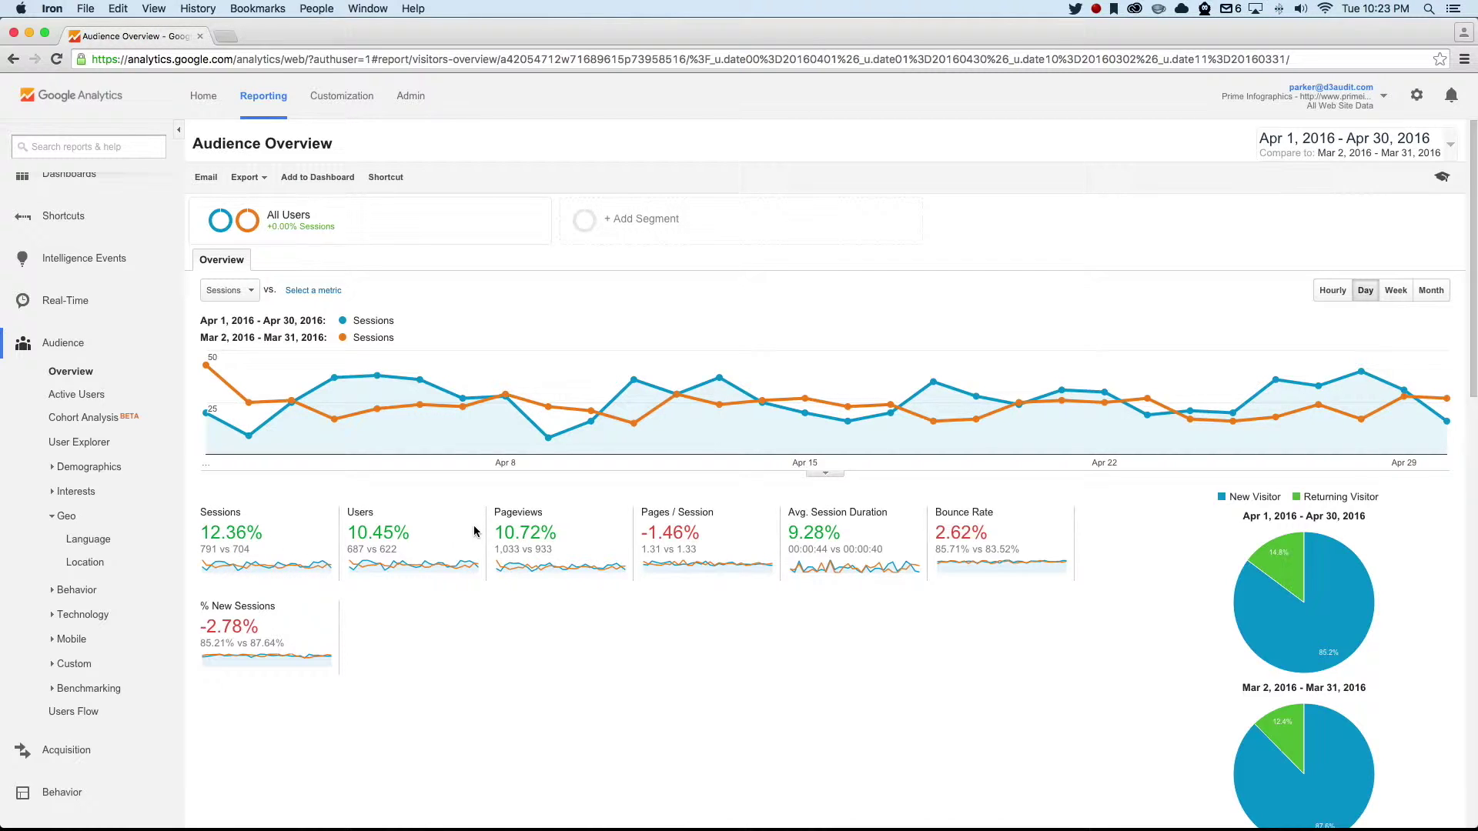
# Step: Extend the date range to Feb 1 – Apr 30, 2016 and compare it with the previous period
pyautogui.click(1309, 153)
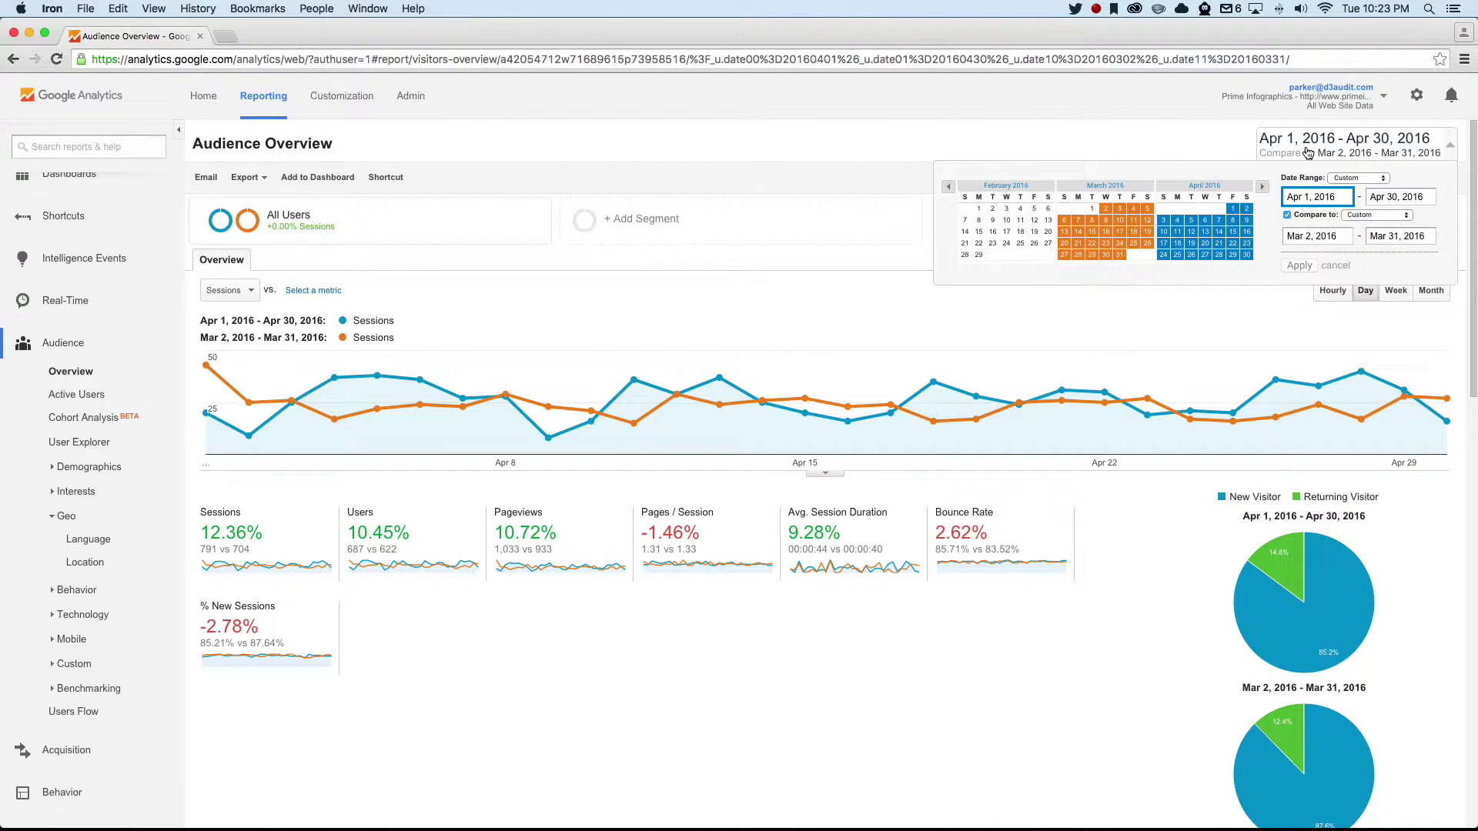
pyautogui.click(981, 209)
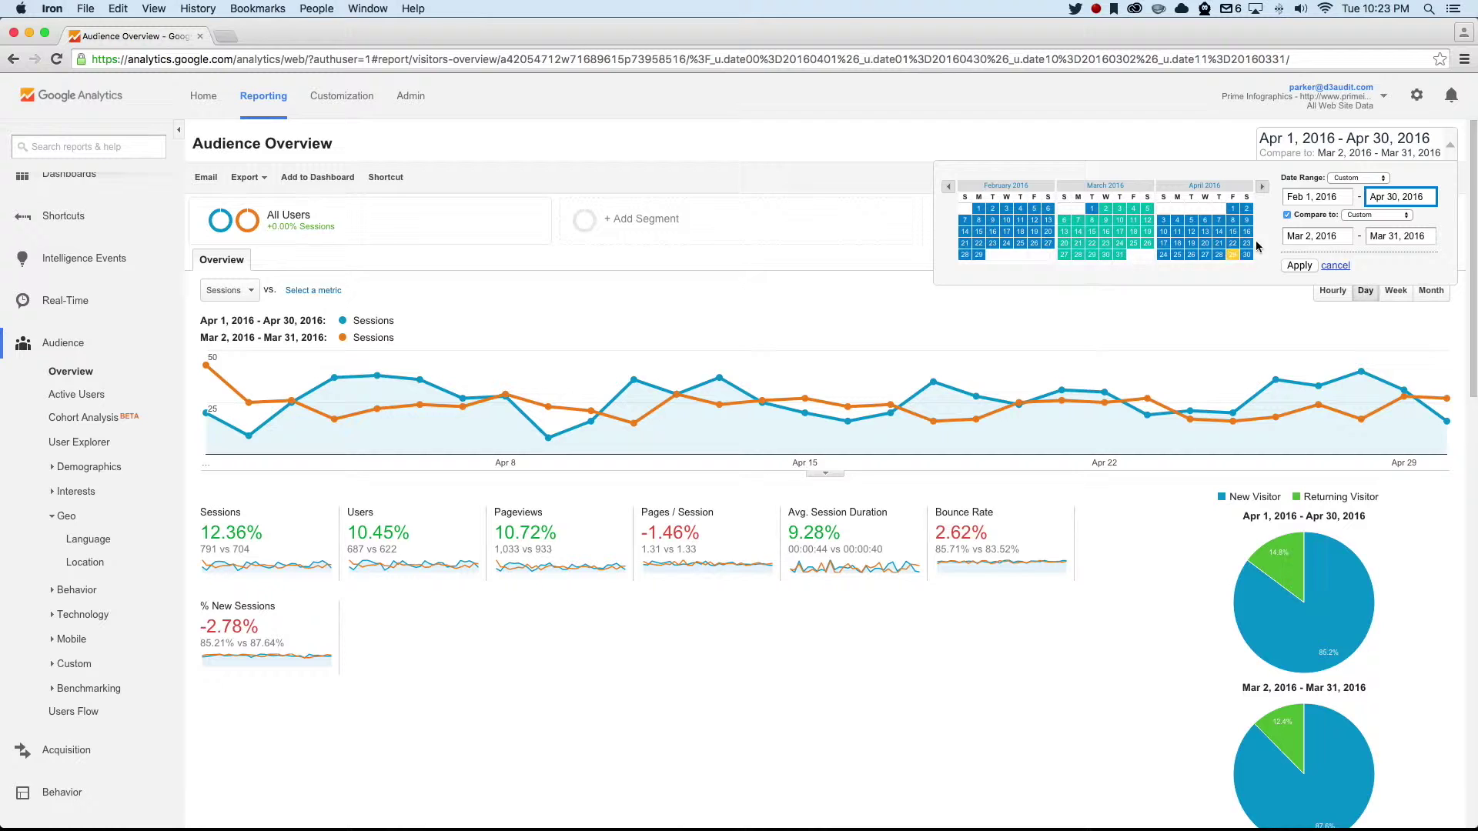
pyautogui.click(1308, 217)
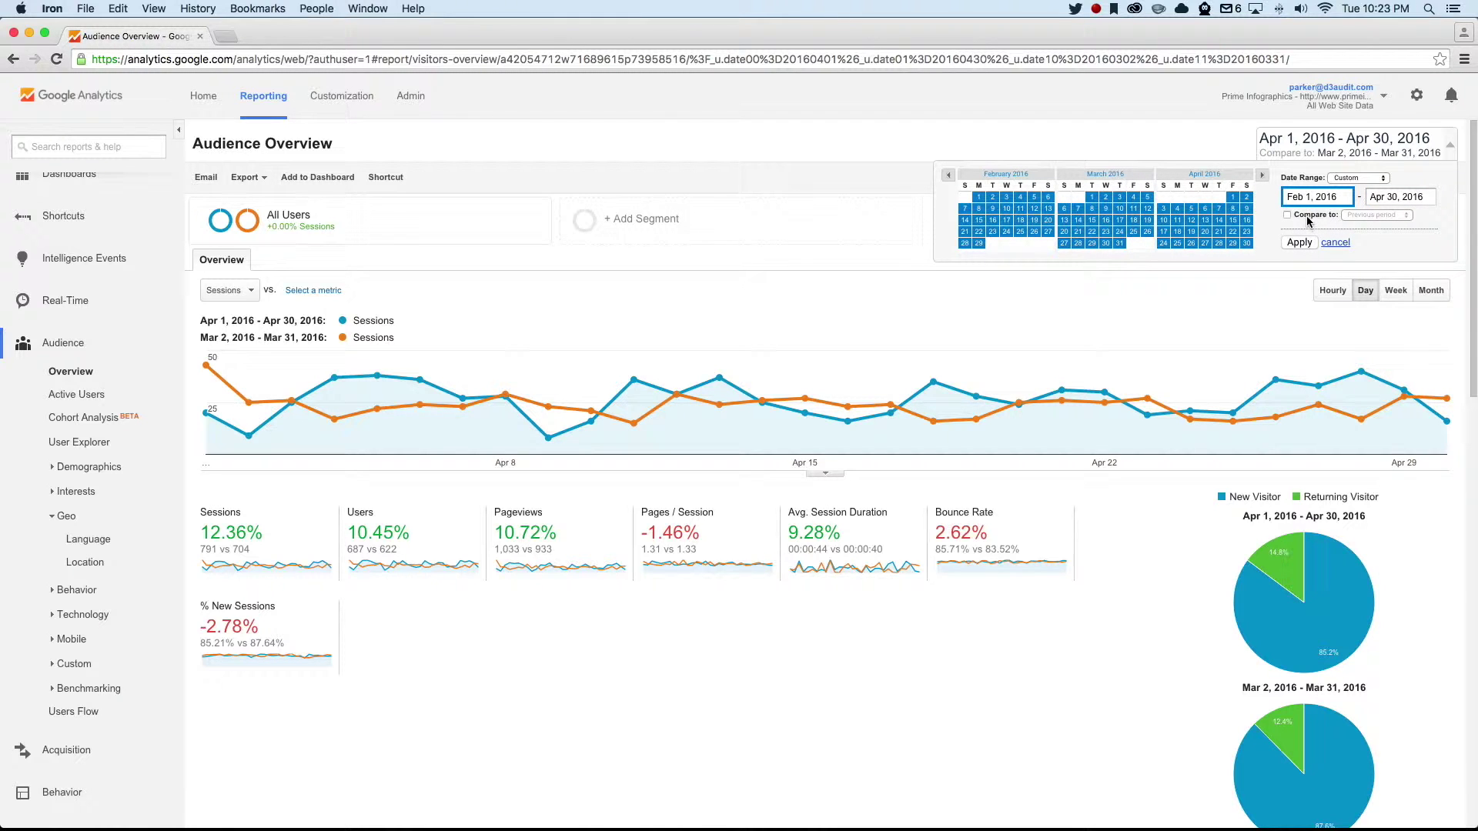
pyautogui.click(1309, 217)
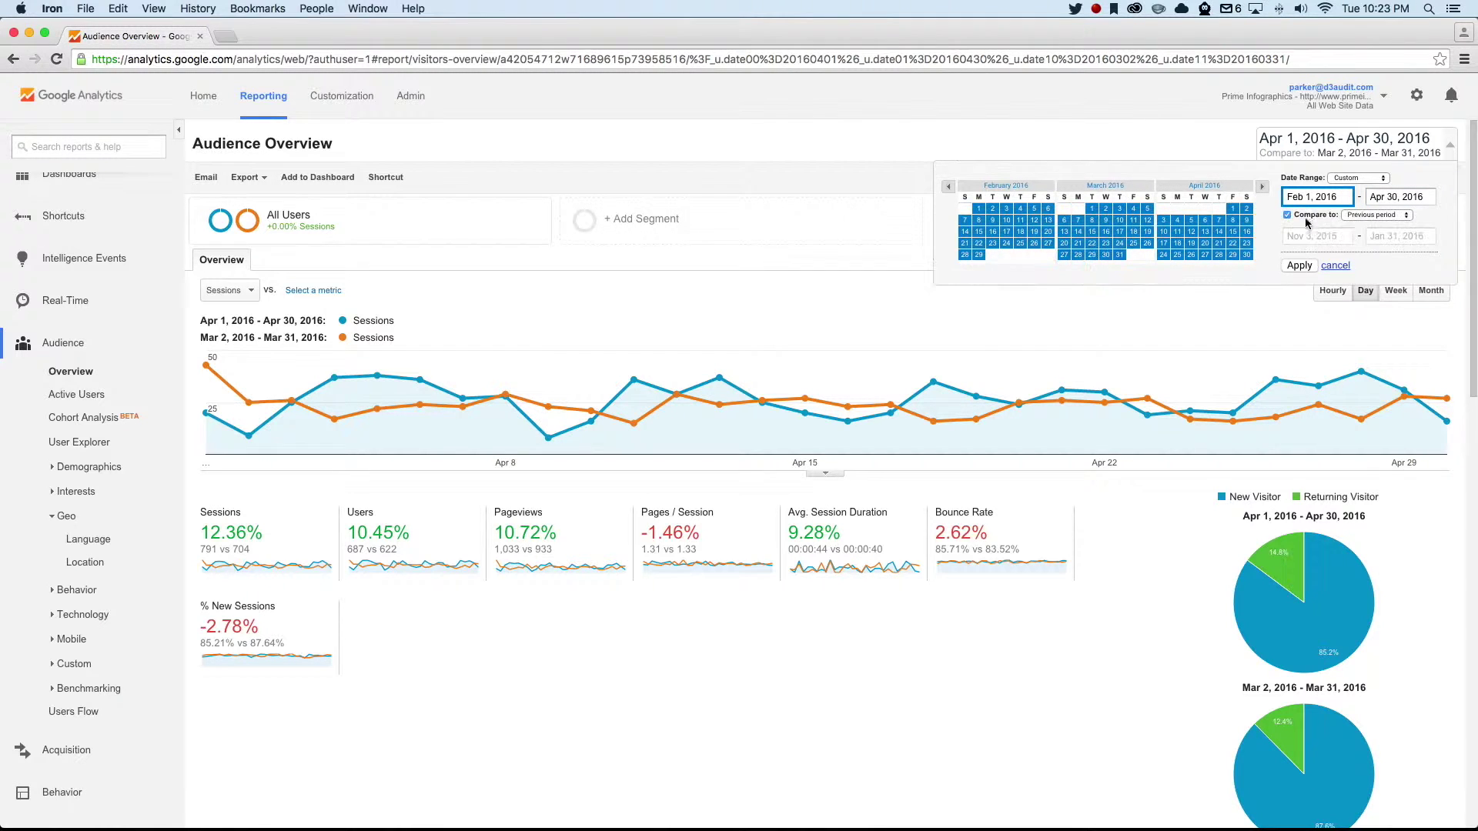
pyautogui.click(1299, 266)
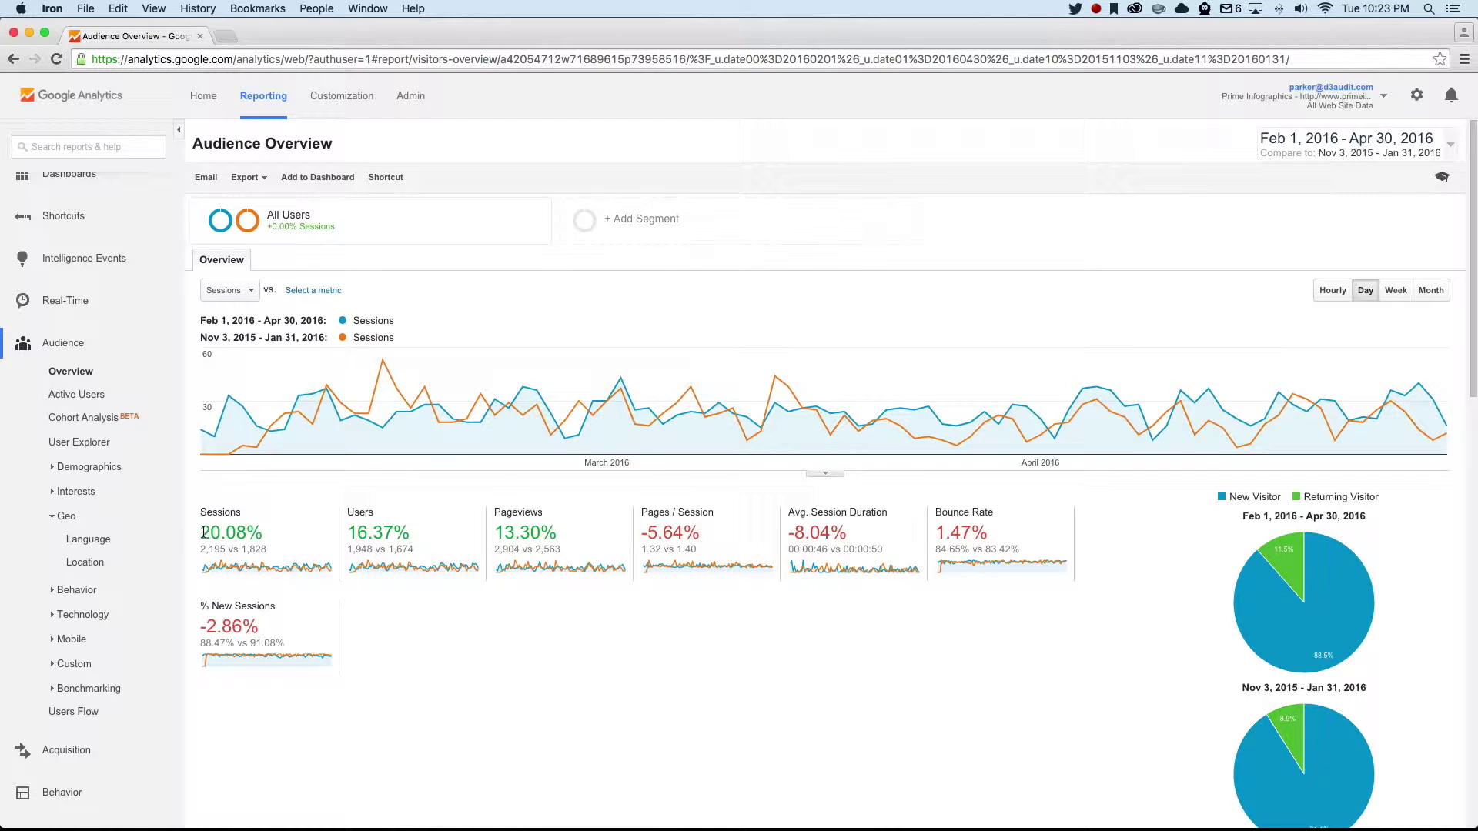
# Step: Examine the percentage changes in sessions and users between the two periods in the Audience Overview
pyautogui.moveTo(204, 531); pyautogui.dragTo(221, 533)
pyautogui.click(414, 608)
pyautogui.moveTo(368, 533); pyautogui.dragTo(346, 510)
pyautogui.click(470, 612)
pyautogui.moveTo(342, 226)
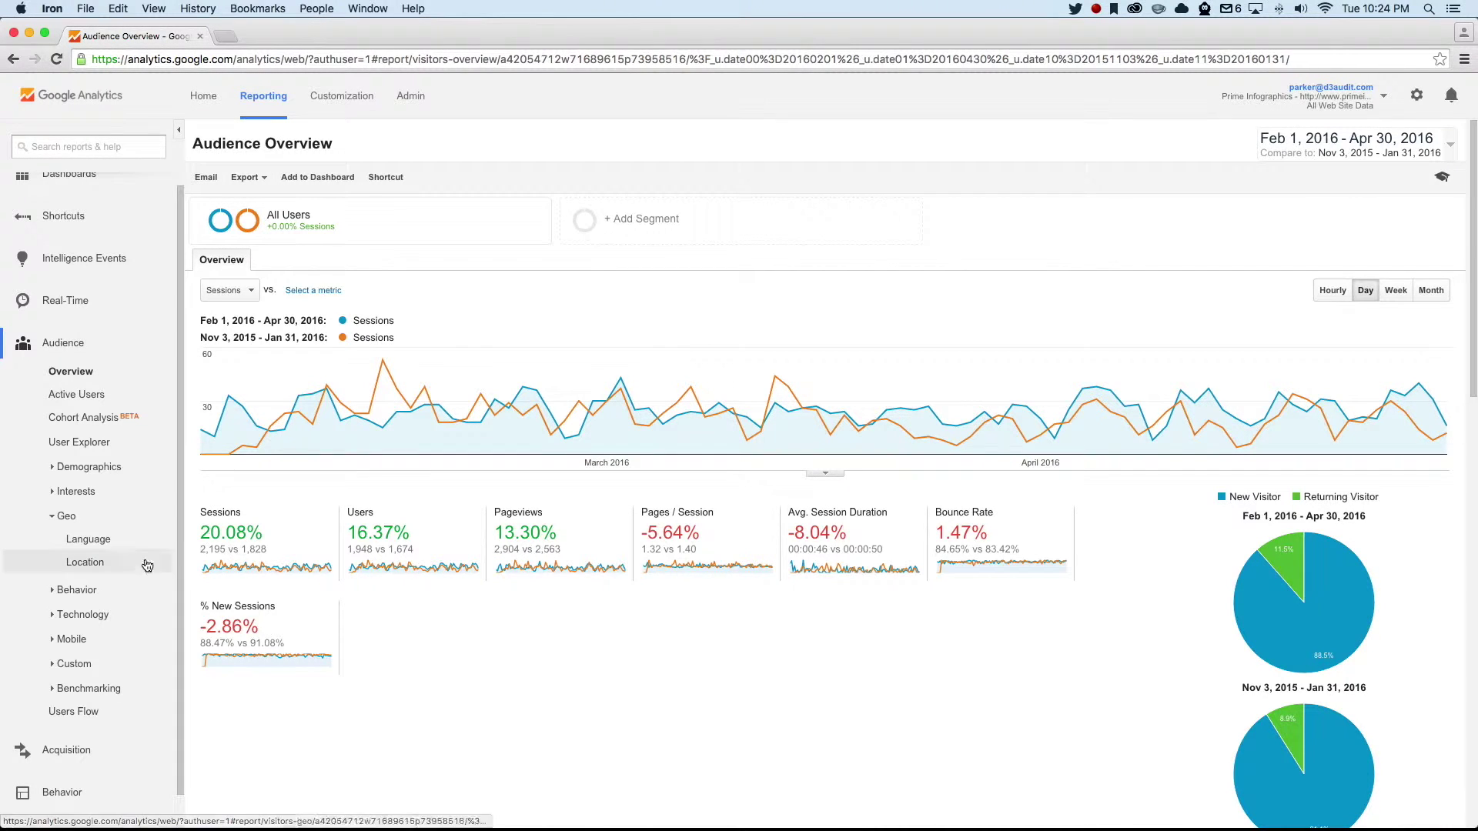
# Step: Open the audience Location report, look at the United States sessions by region, and return to the world map
pyautogui.click(93, 566)
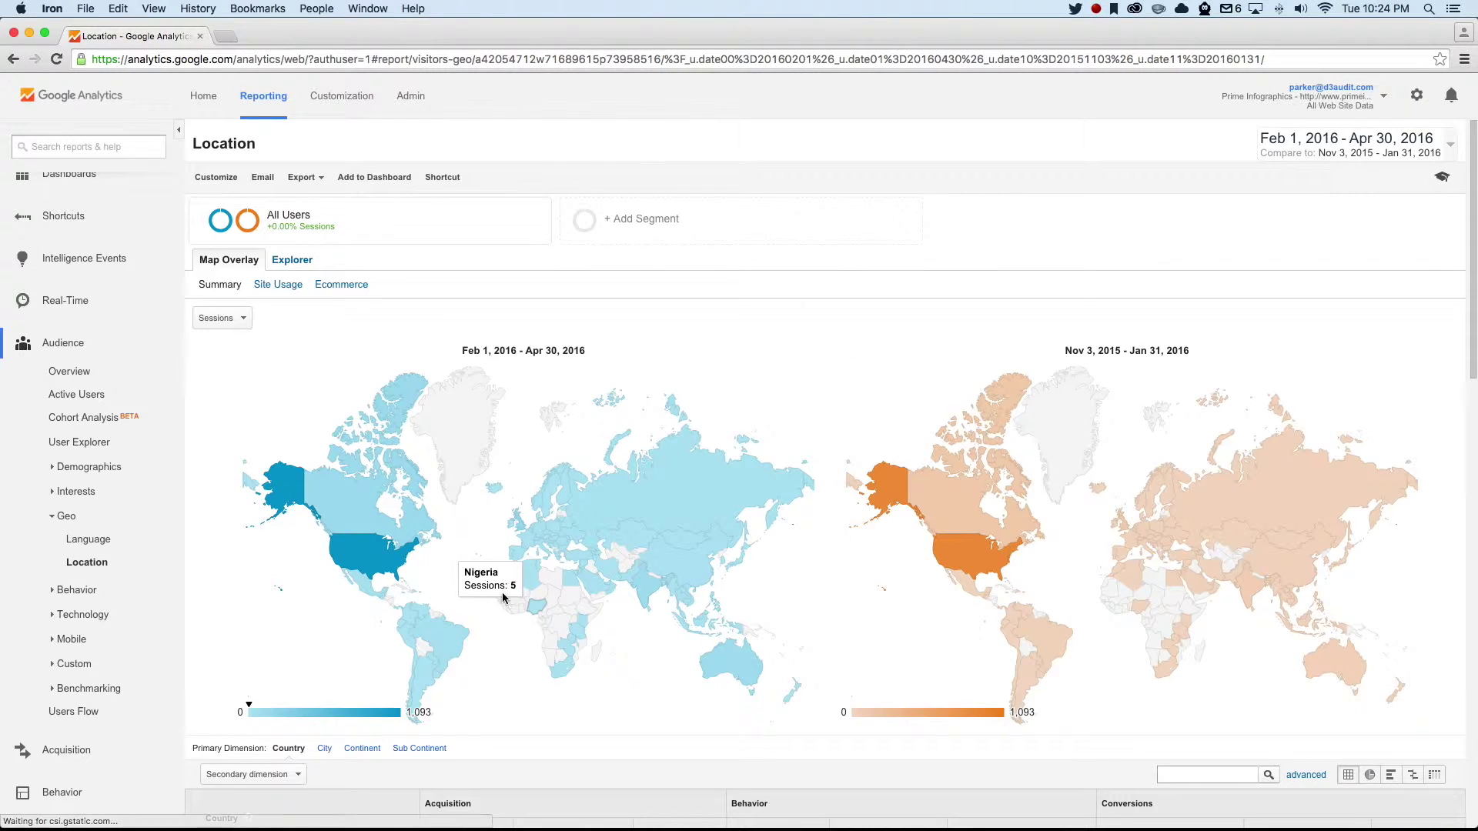
pyautogui.click(375, 560)
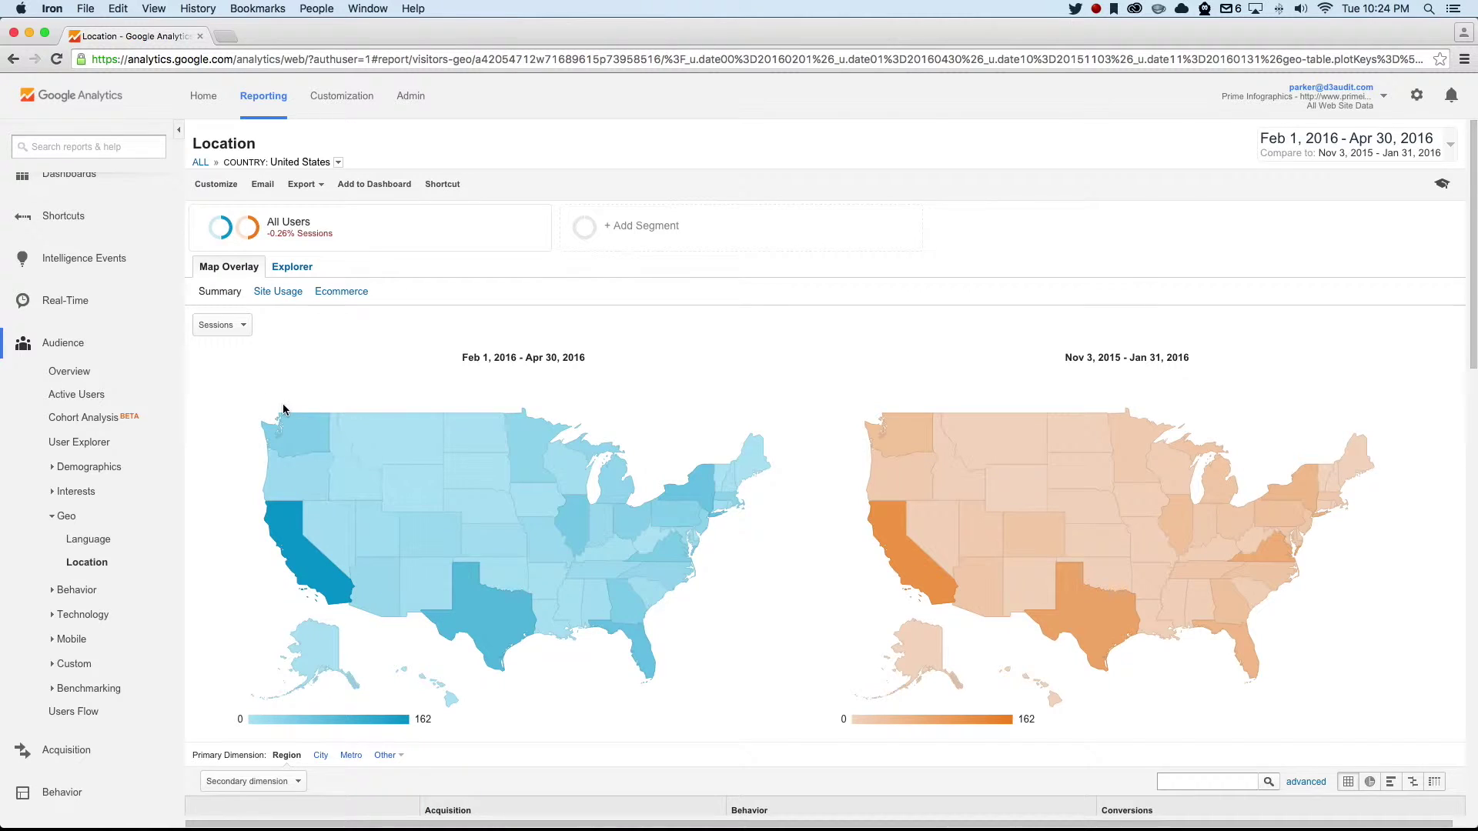
pyautogui.click(13, 60)
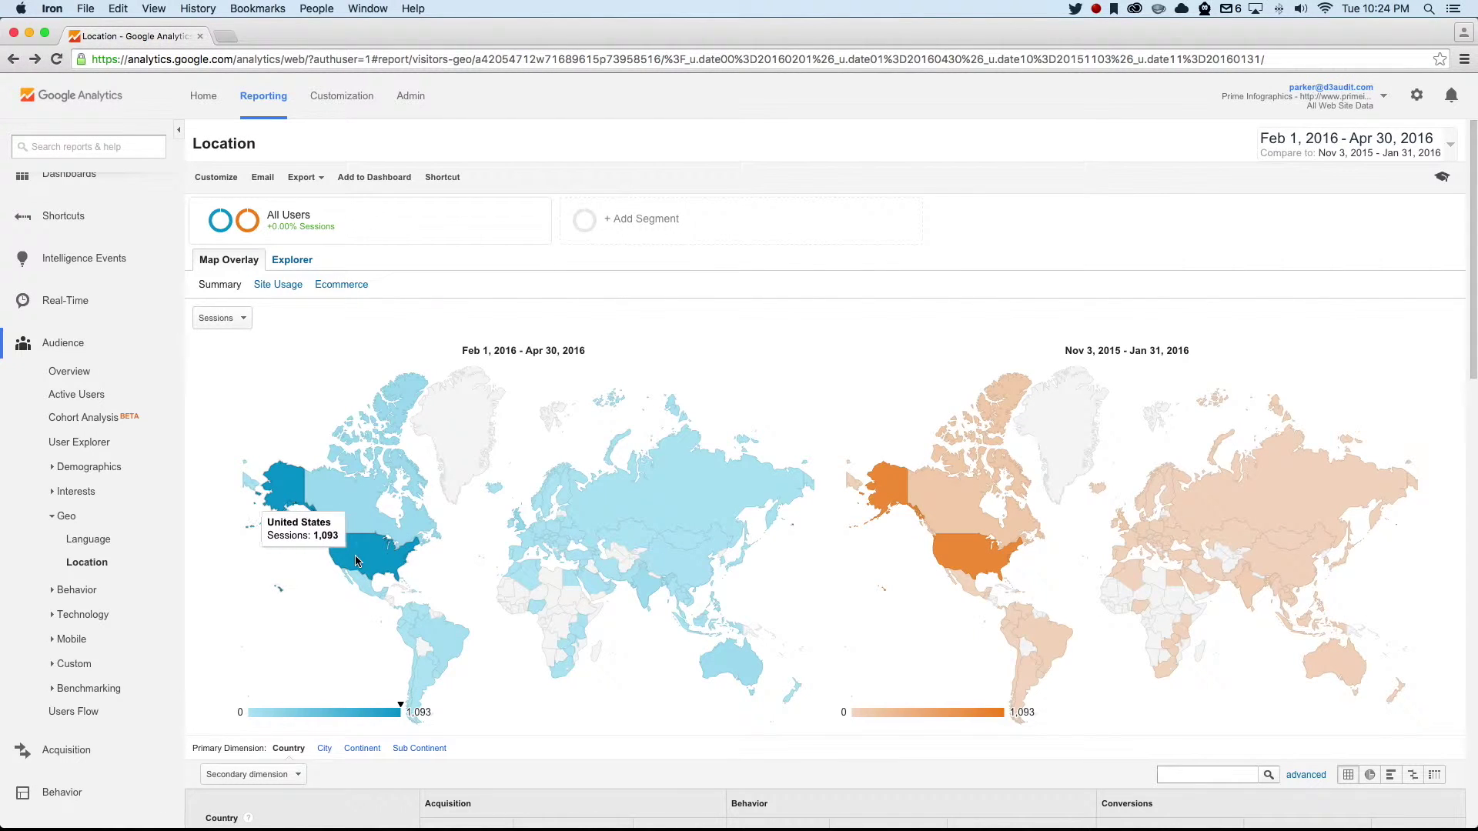
# Step: Examine the session comparison by country below the maps and return to the Audience Overview
pyautogui.scroll(-5, 354, 562)
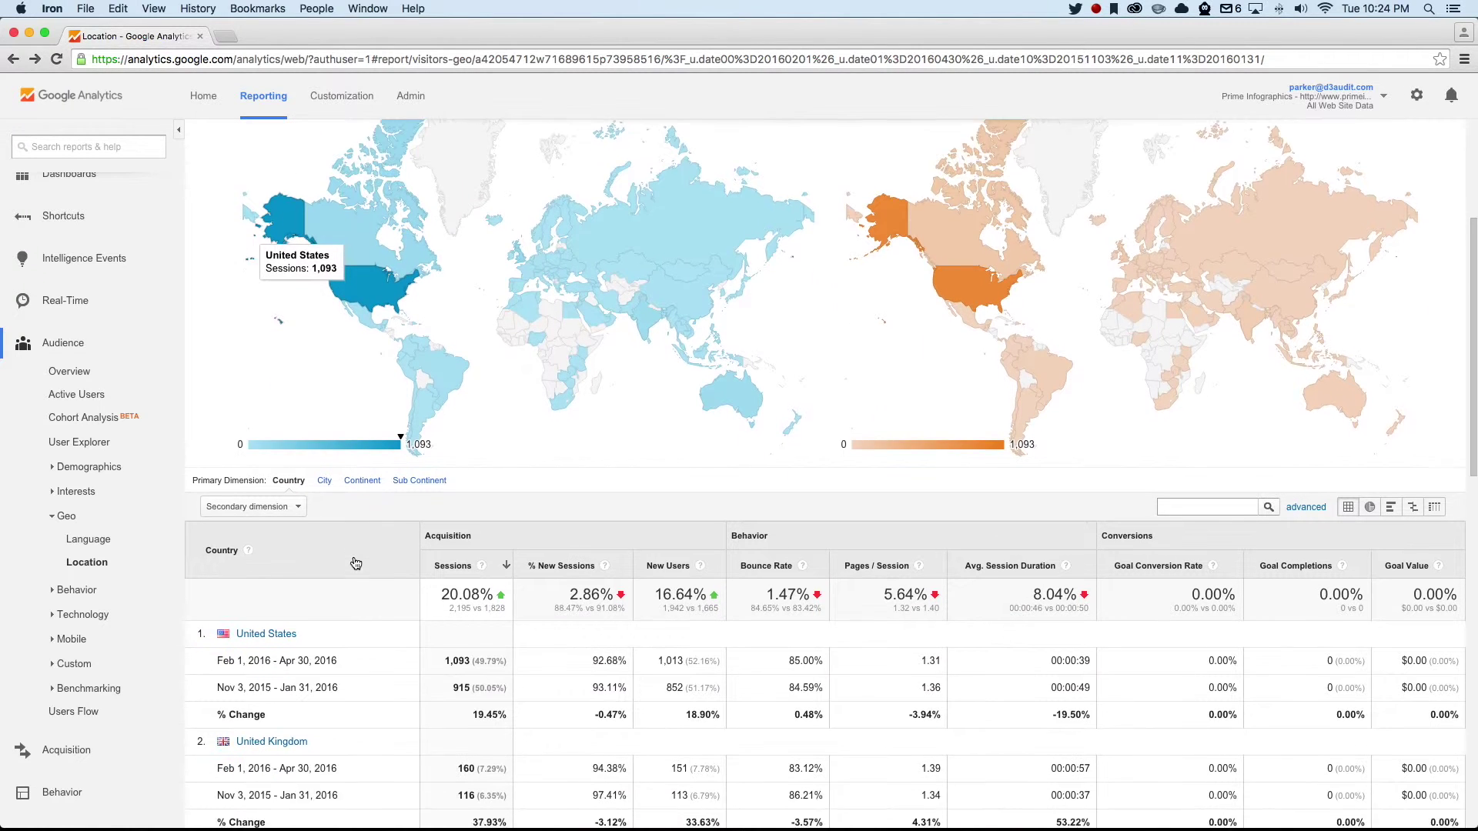
pyautogui.scroll(-1, 390, 585)
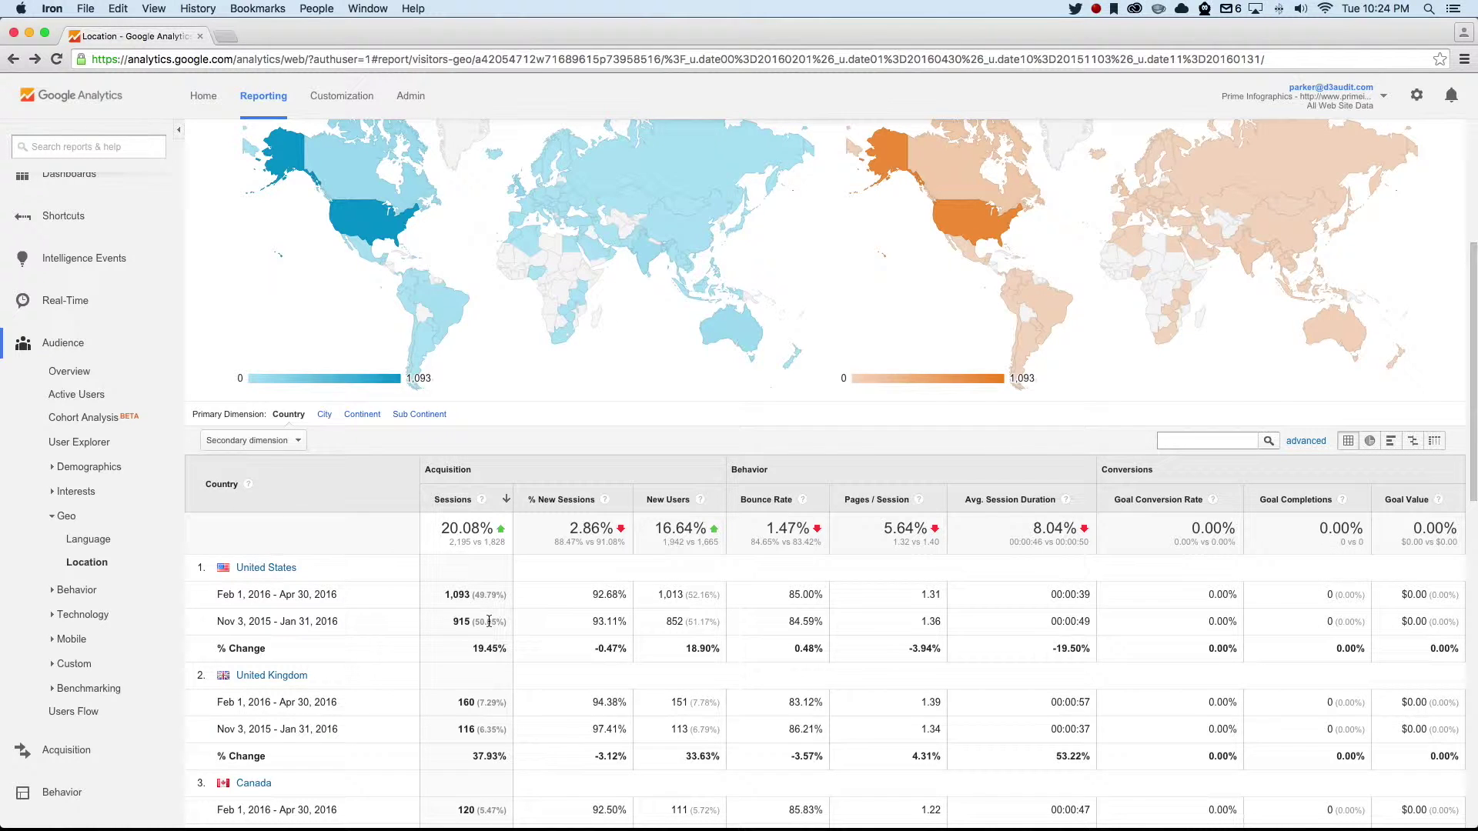
pyautogui.scroll(3, 489, 616)
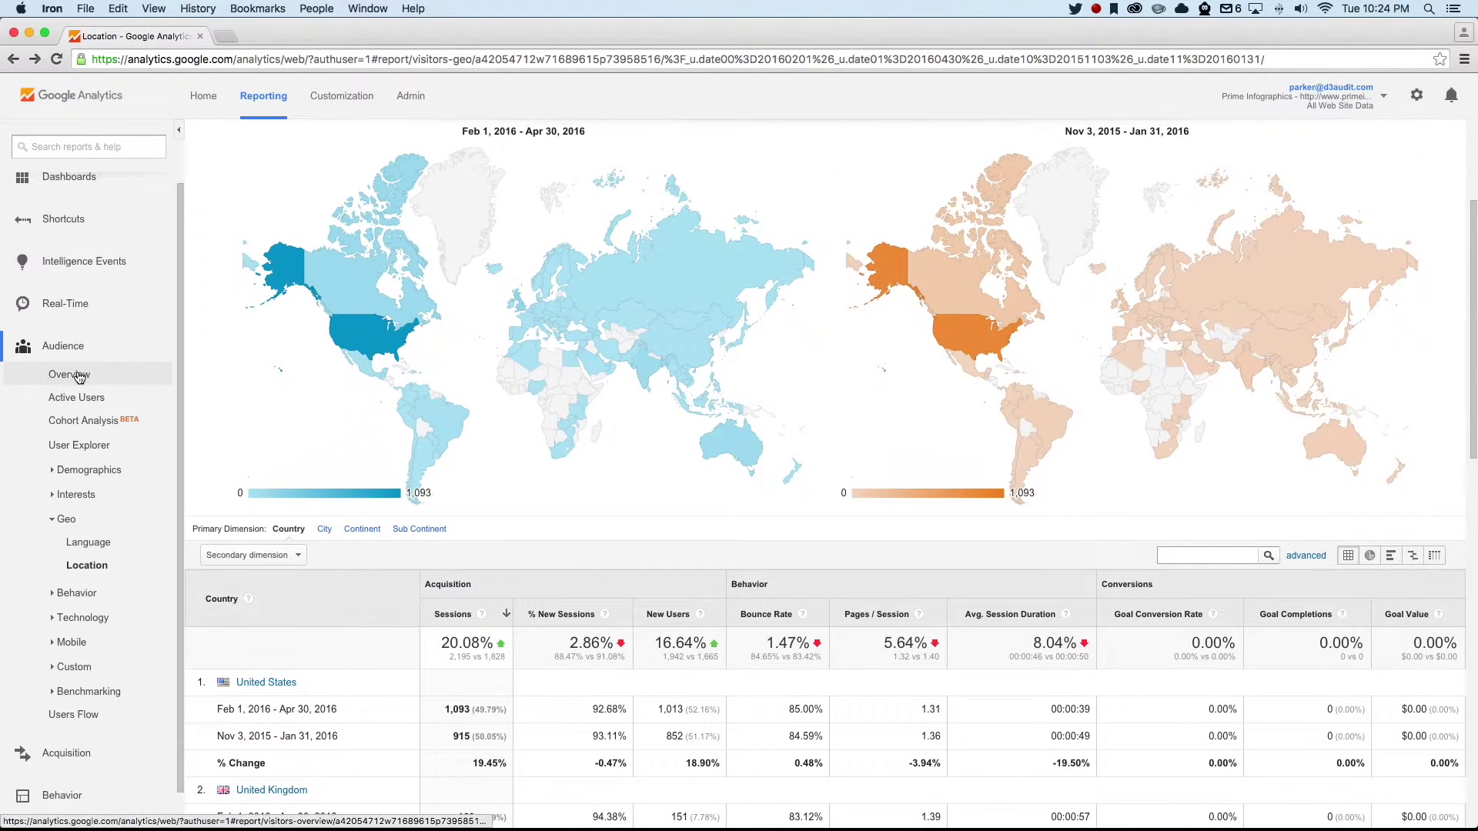
pyautogui.click(68, 374)
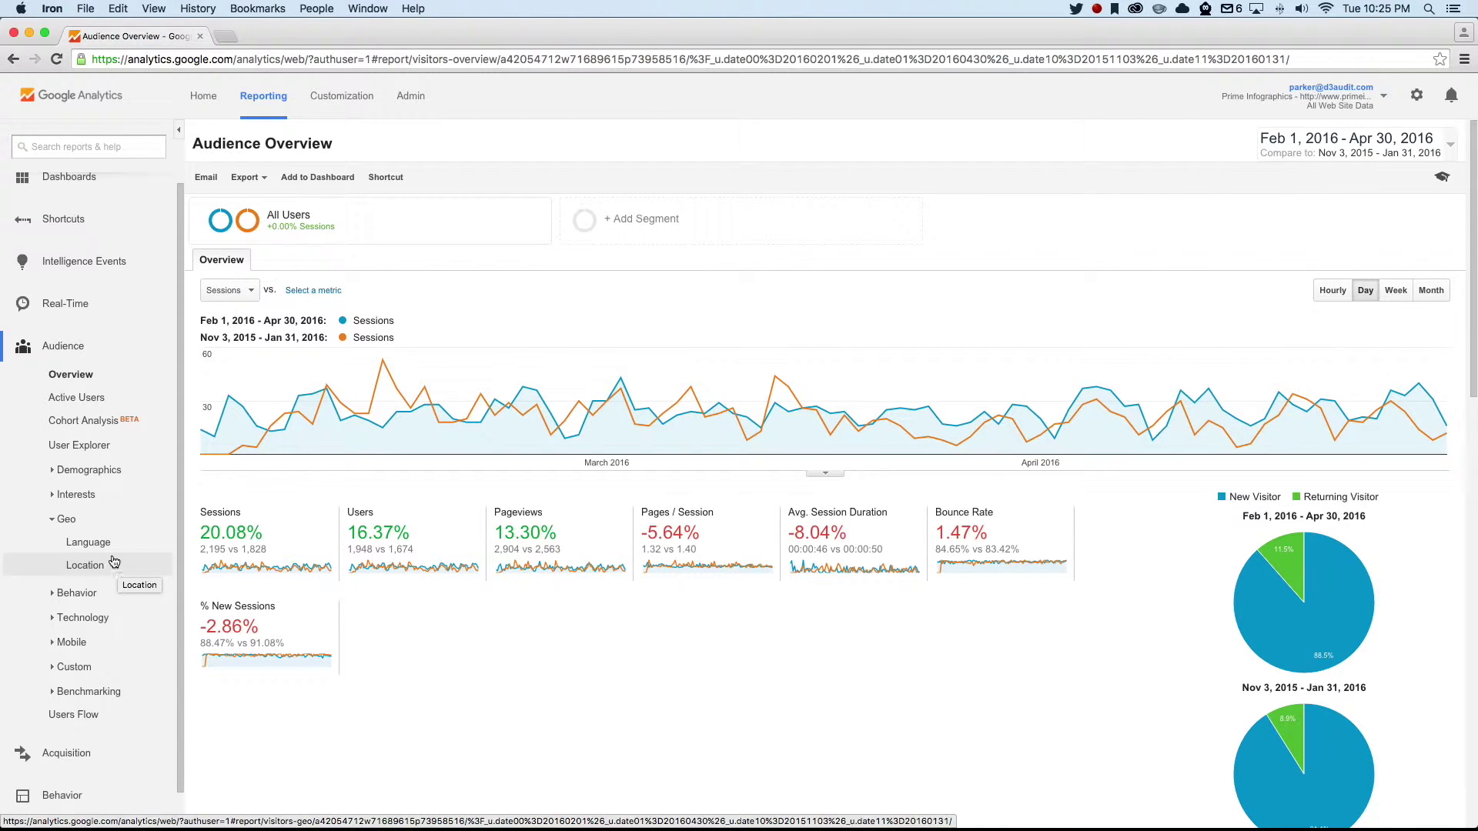
# Step: Open the Channels report for all acquisition traffic and review how each channel's sessions compare between the periods
pyautogui.click(57, 522)
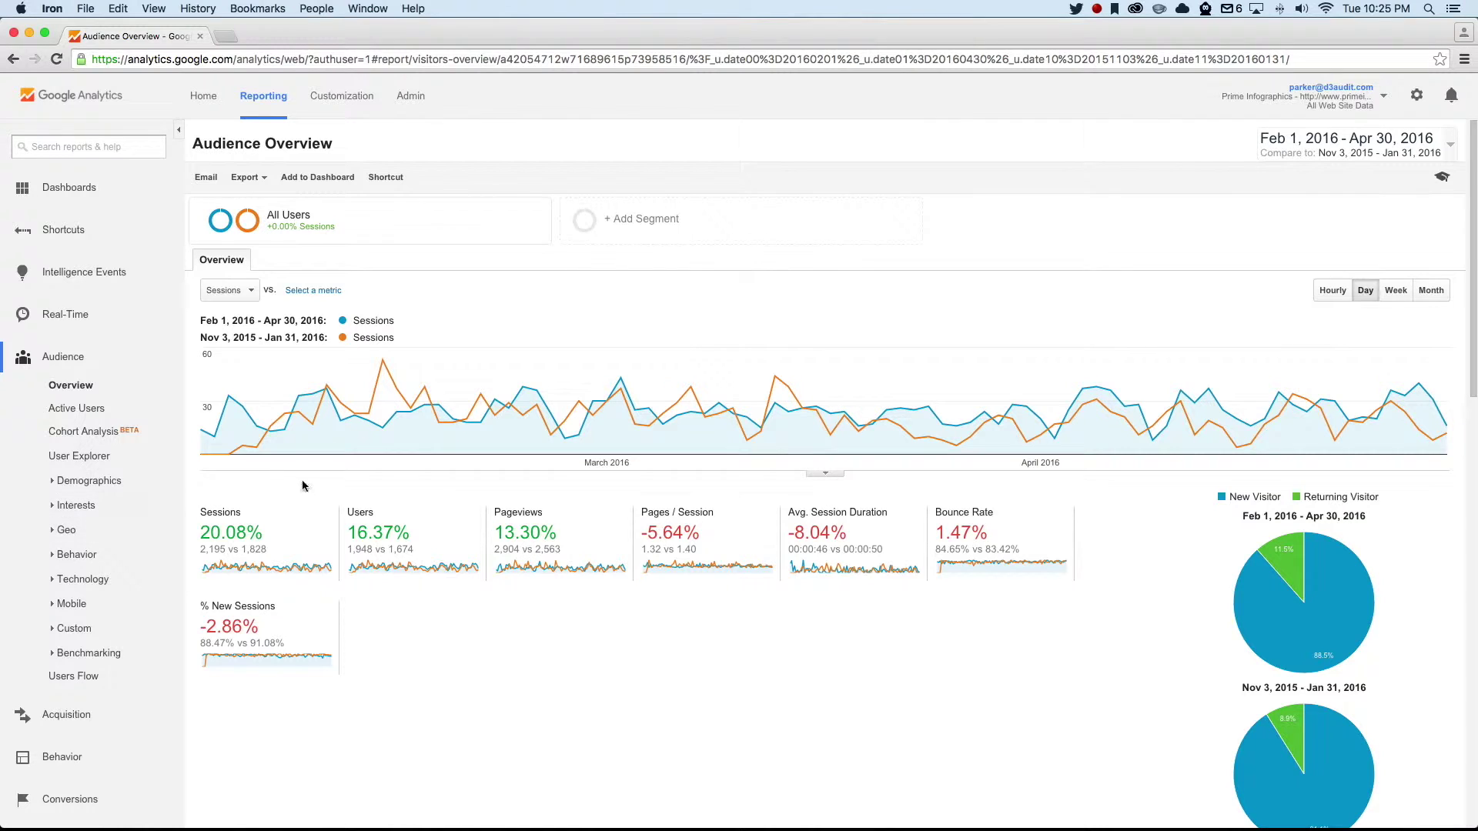
pyautogui.moveTo(292, 455)
pyautogui.click(64, 357)
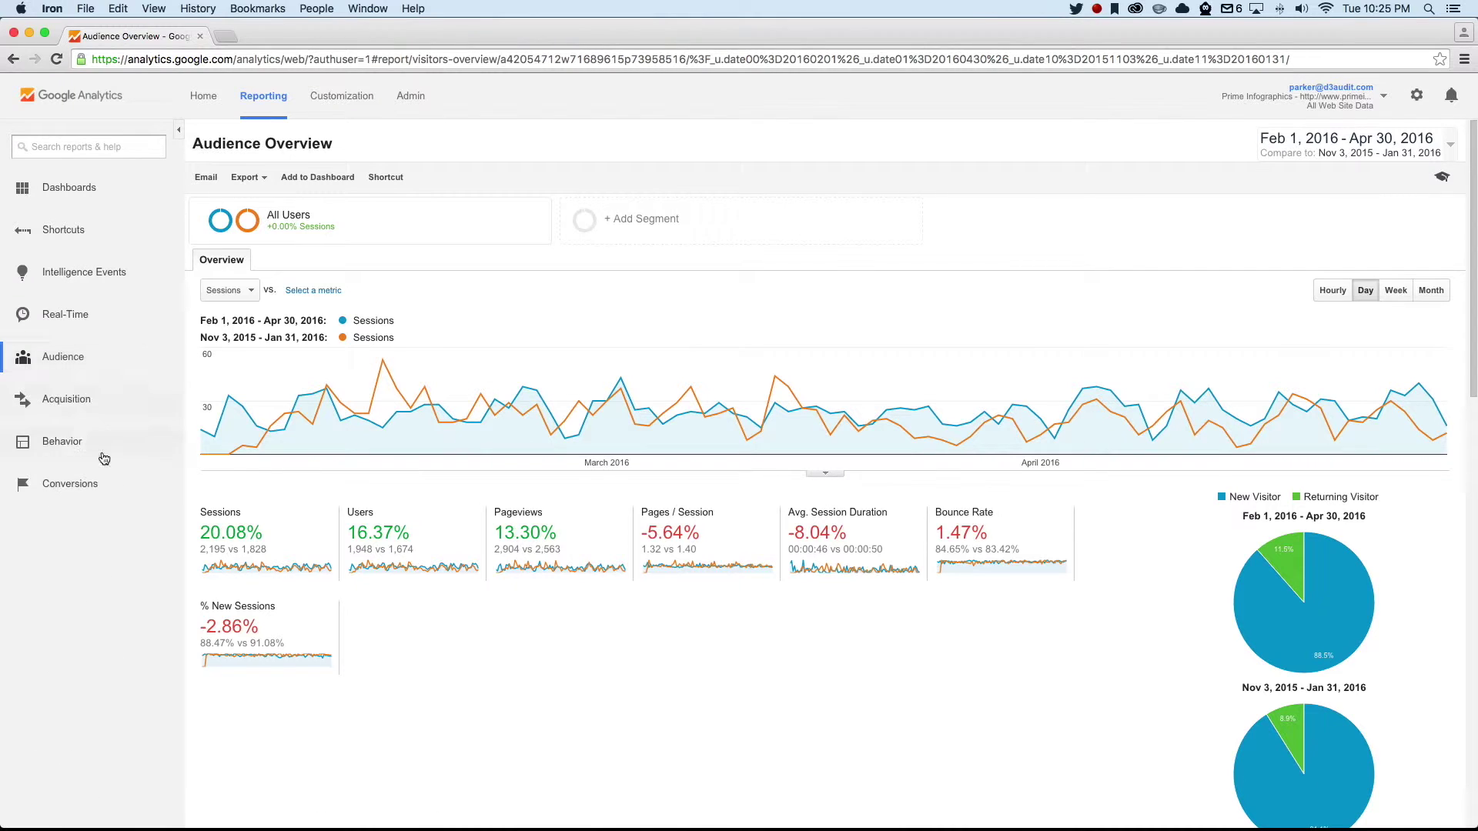
pyautogui.click(77, 400)
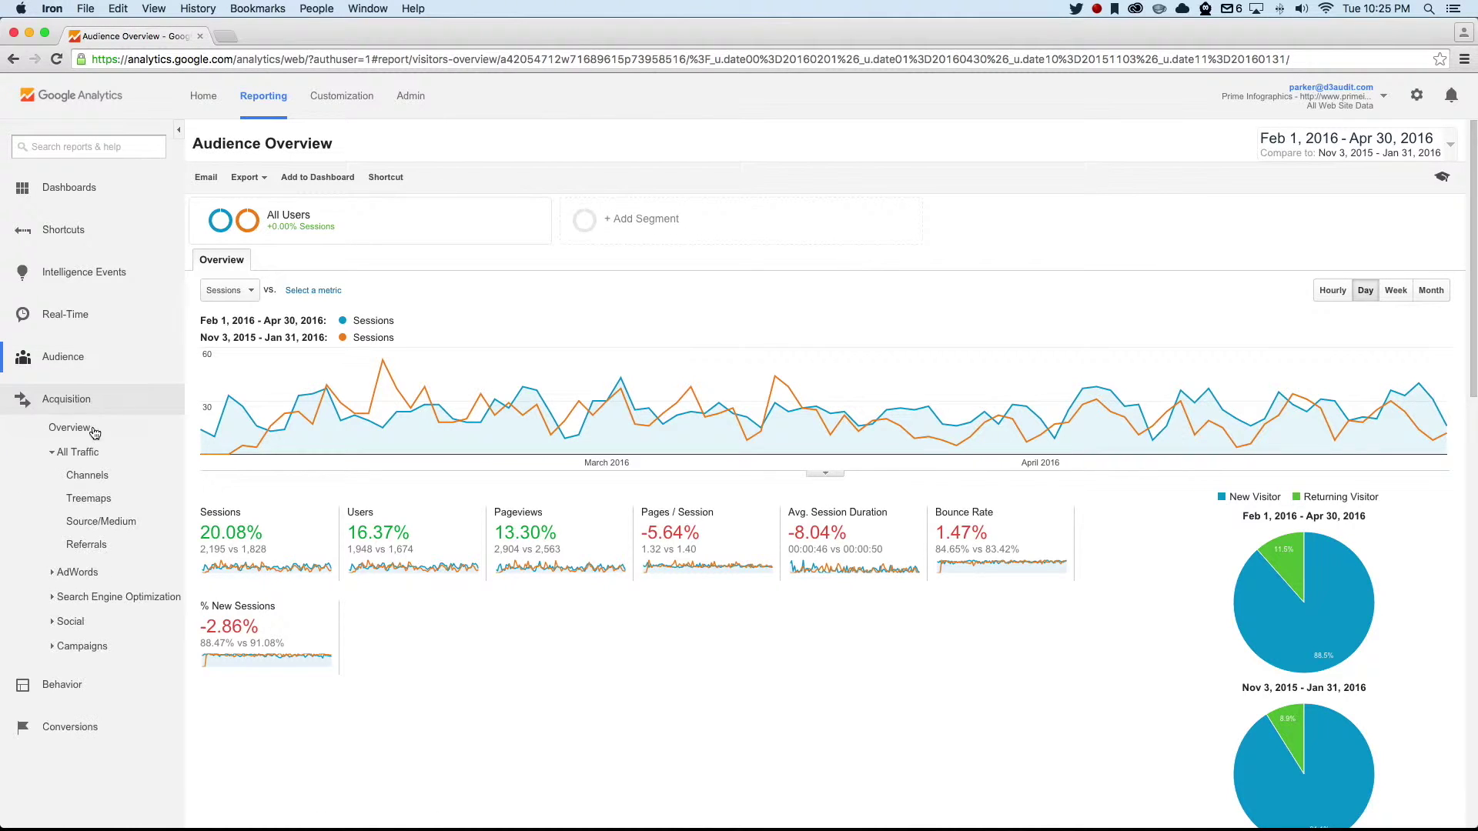
pyautogui.click(102, 477)
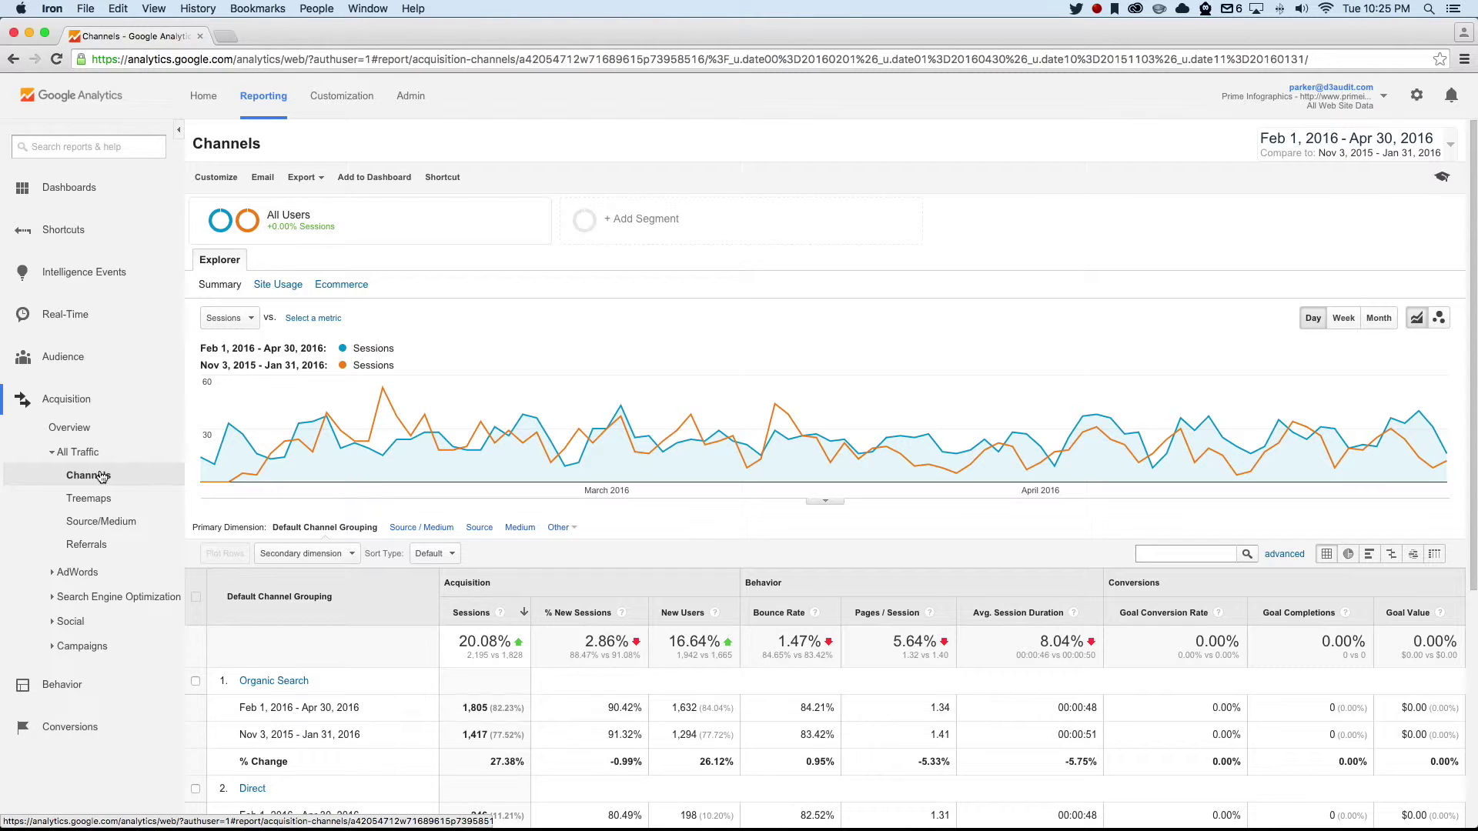
pyautogui.scroll(-3, 525, 625)
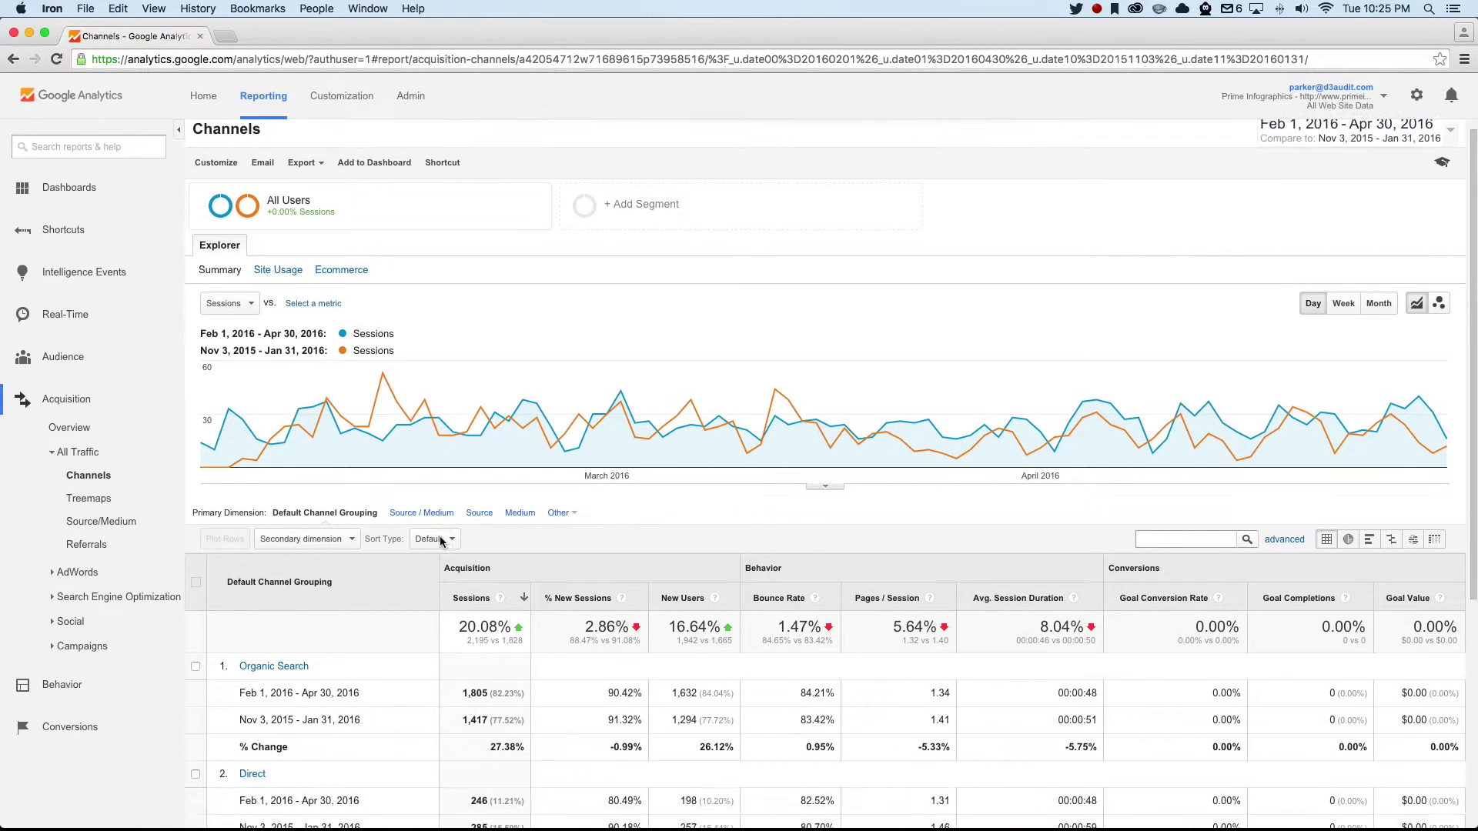
pyautogui.scroll(-2, 551, 665)
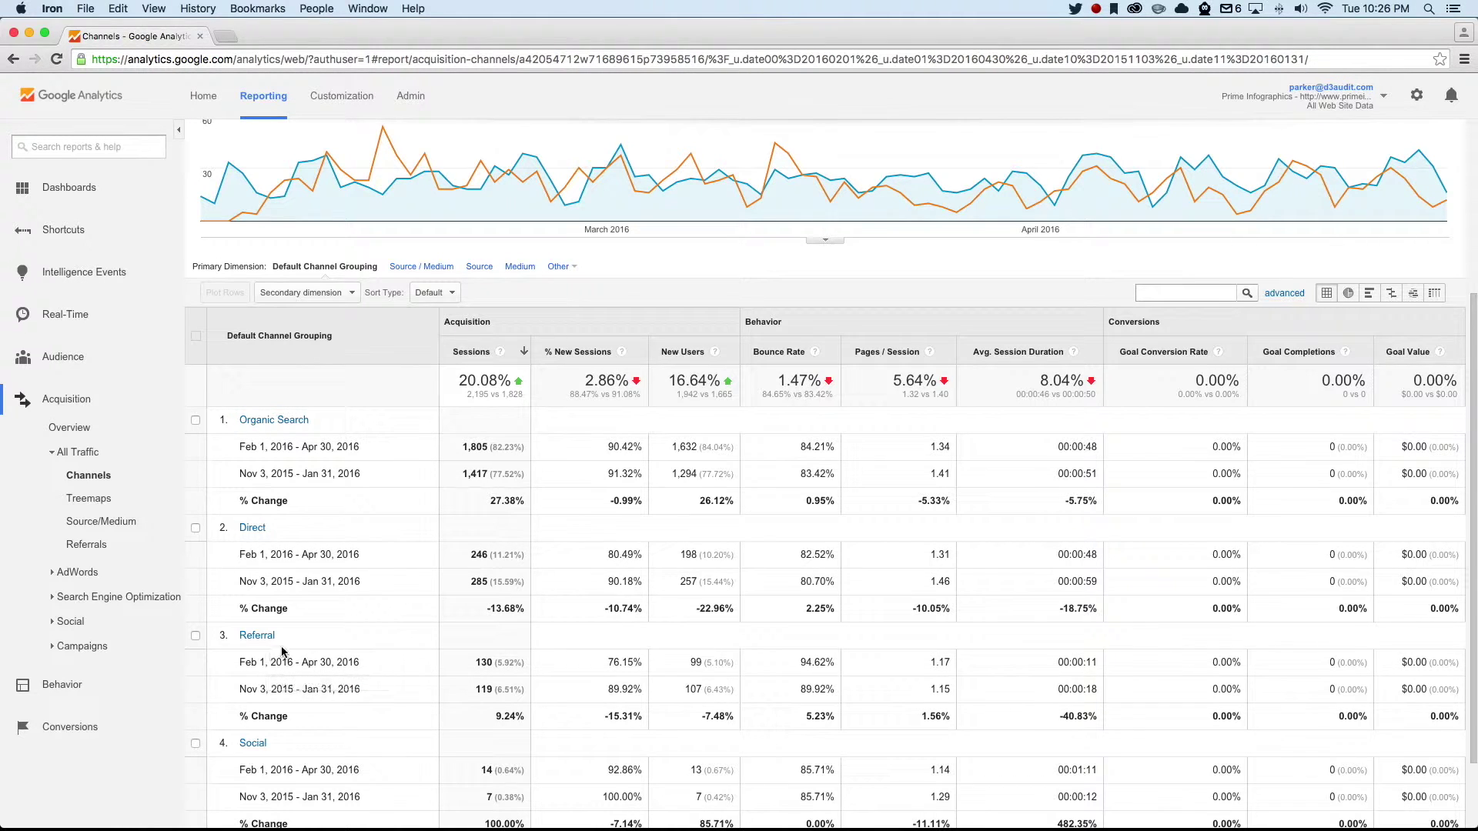
# Step: Turn off the period comparison and limit the Channels report to Apr 1 – Apr 30, 2016
pyautogui.scroll(5, 270, 649)
pyautogui.click(1343, 144)
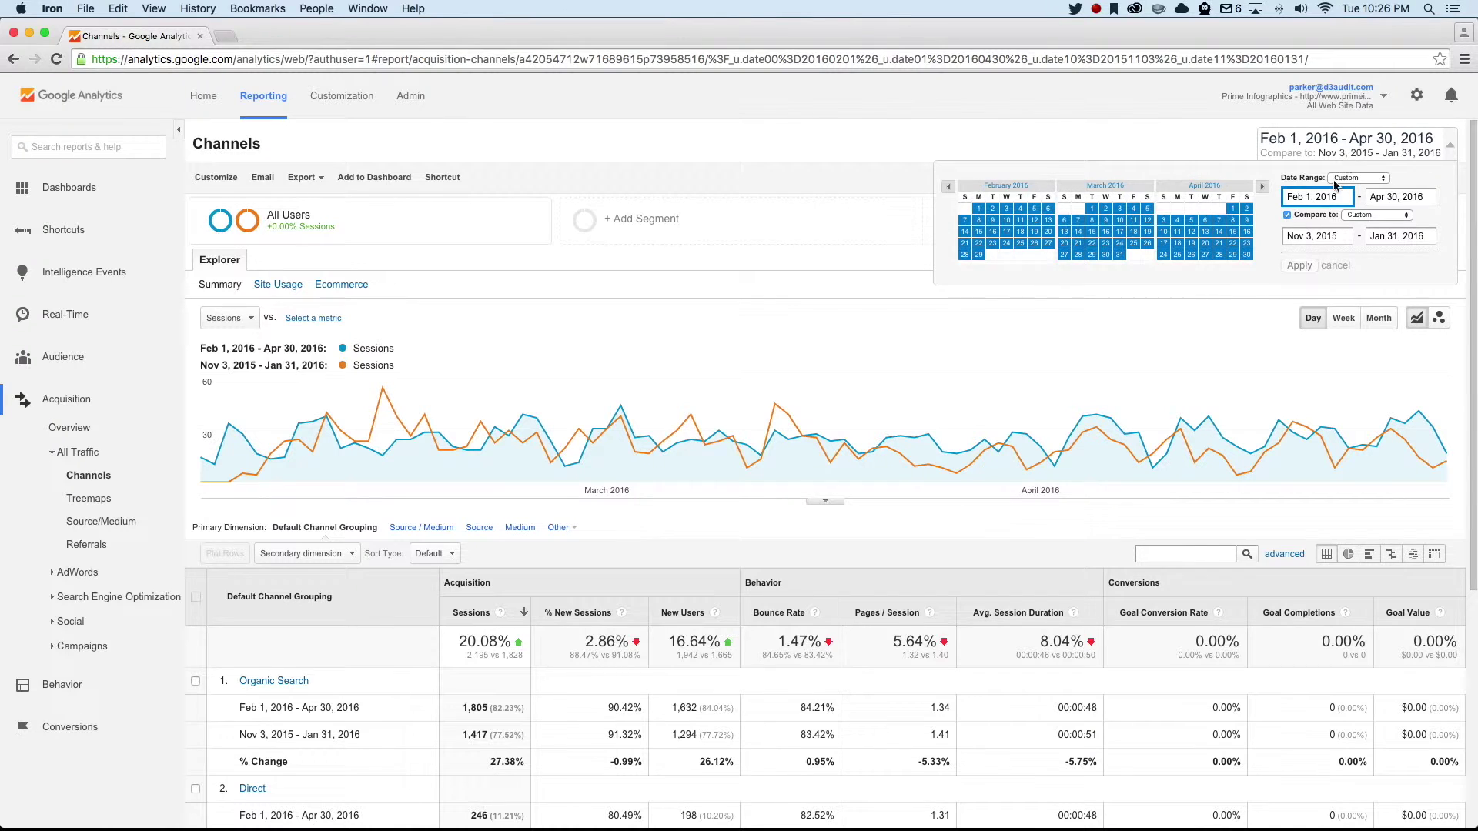
pyautogui.click(1302, 214)
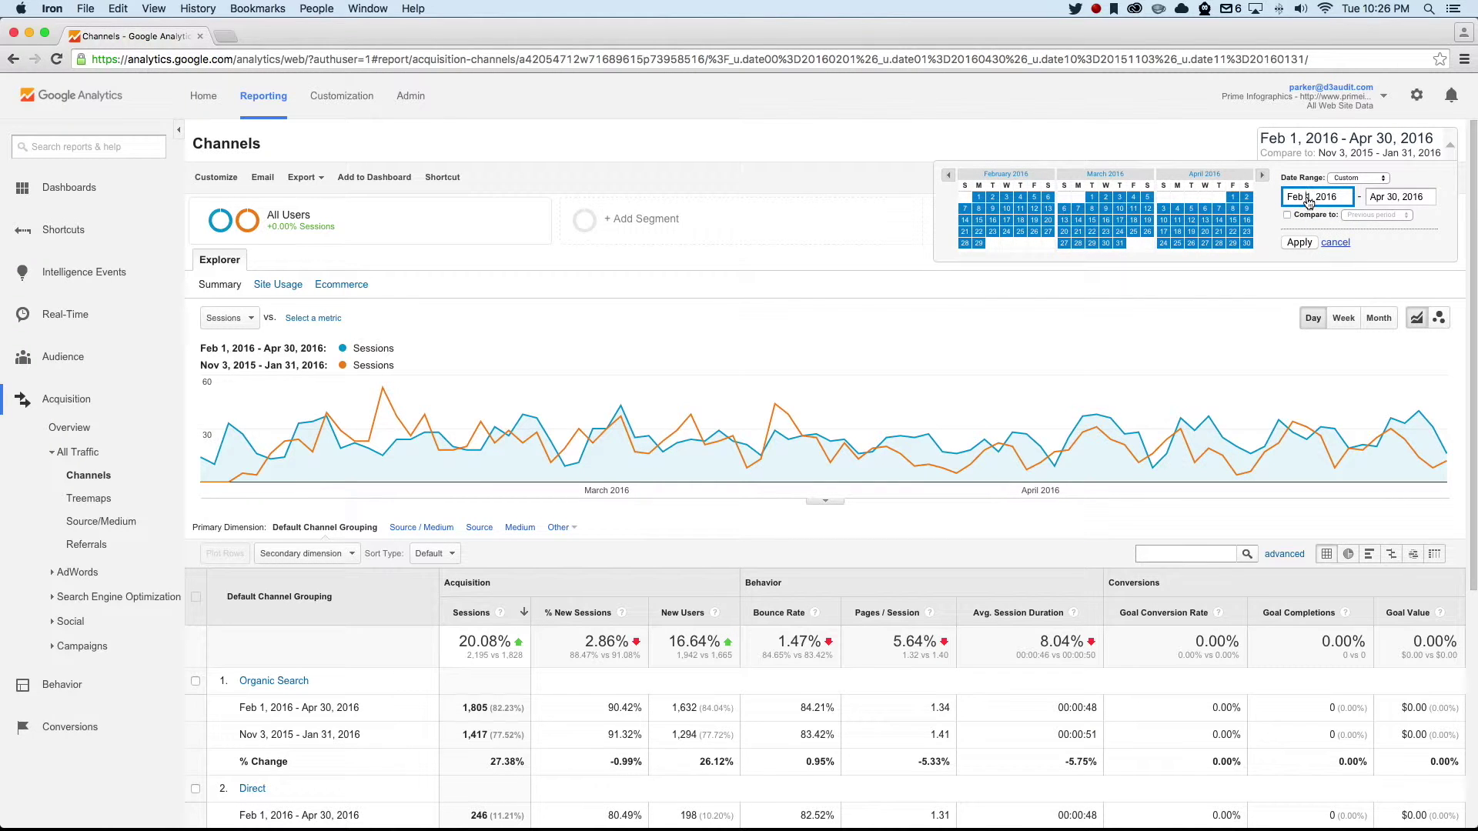
pyautogui.click(1235, 199)
pyautogui.click(1299, 243)
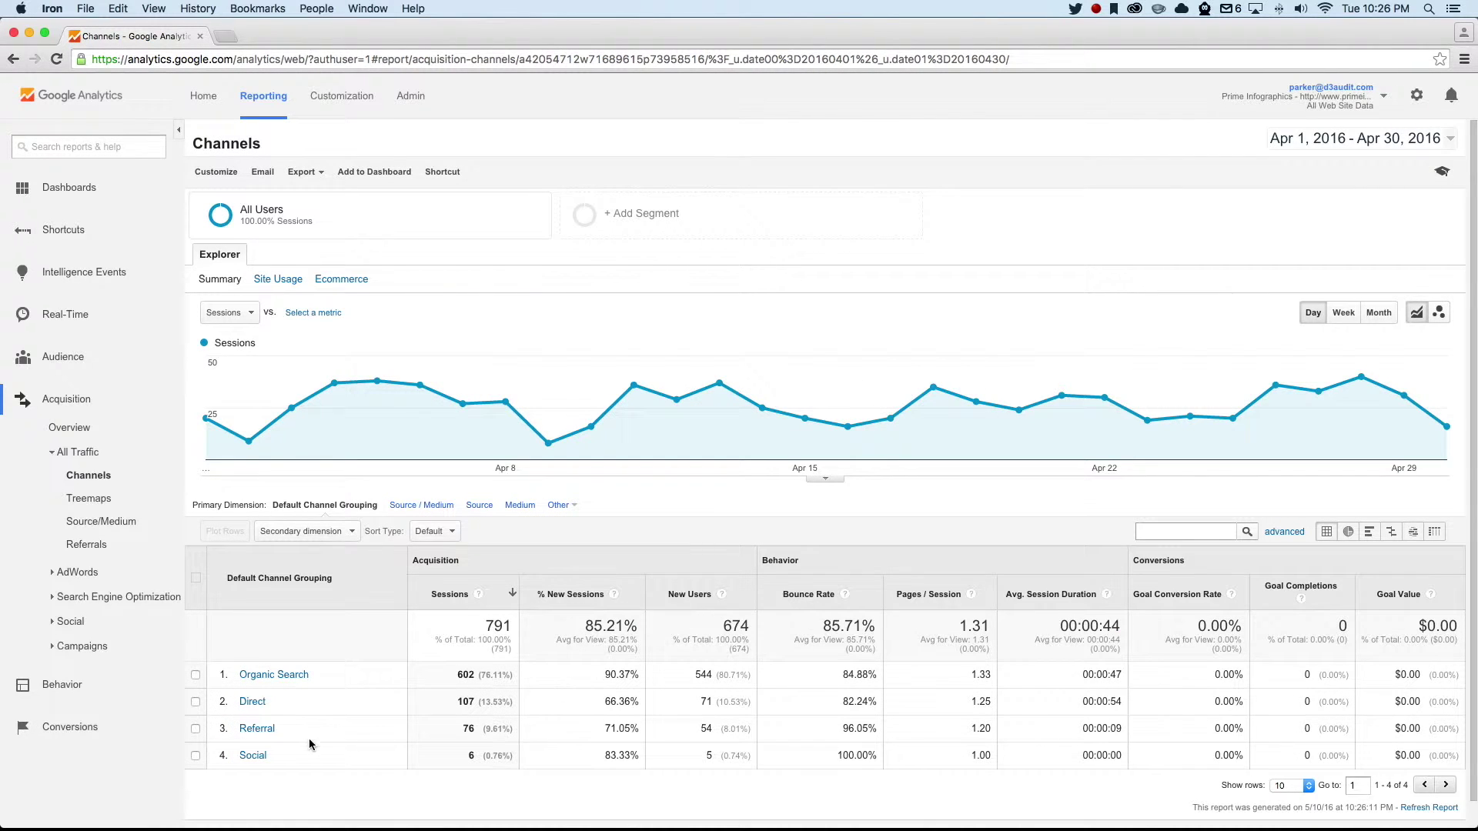
# Step: Drill into the Referral channel and examine the top source's share of referral sessions
pyautogui.click(257, 729)
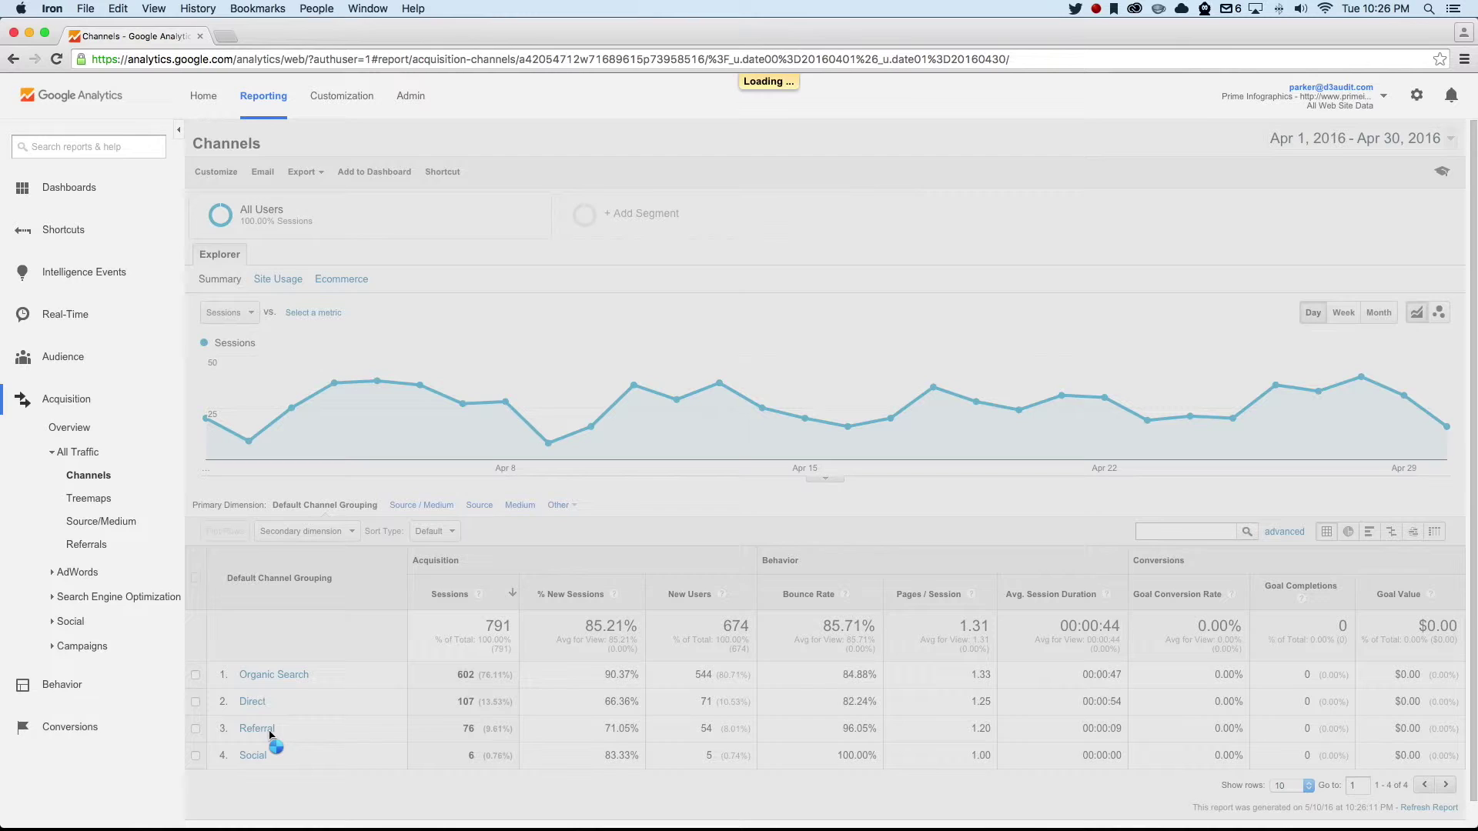
pyautogui.scroll(-3, 285, 735)
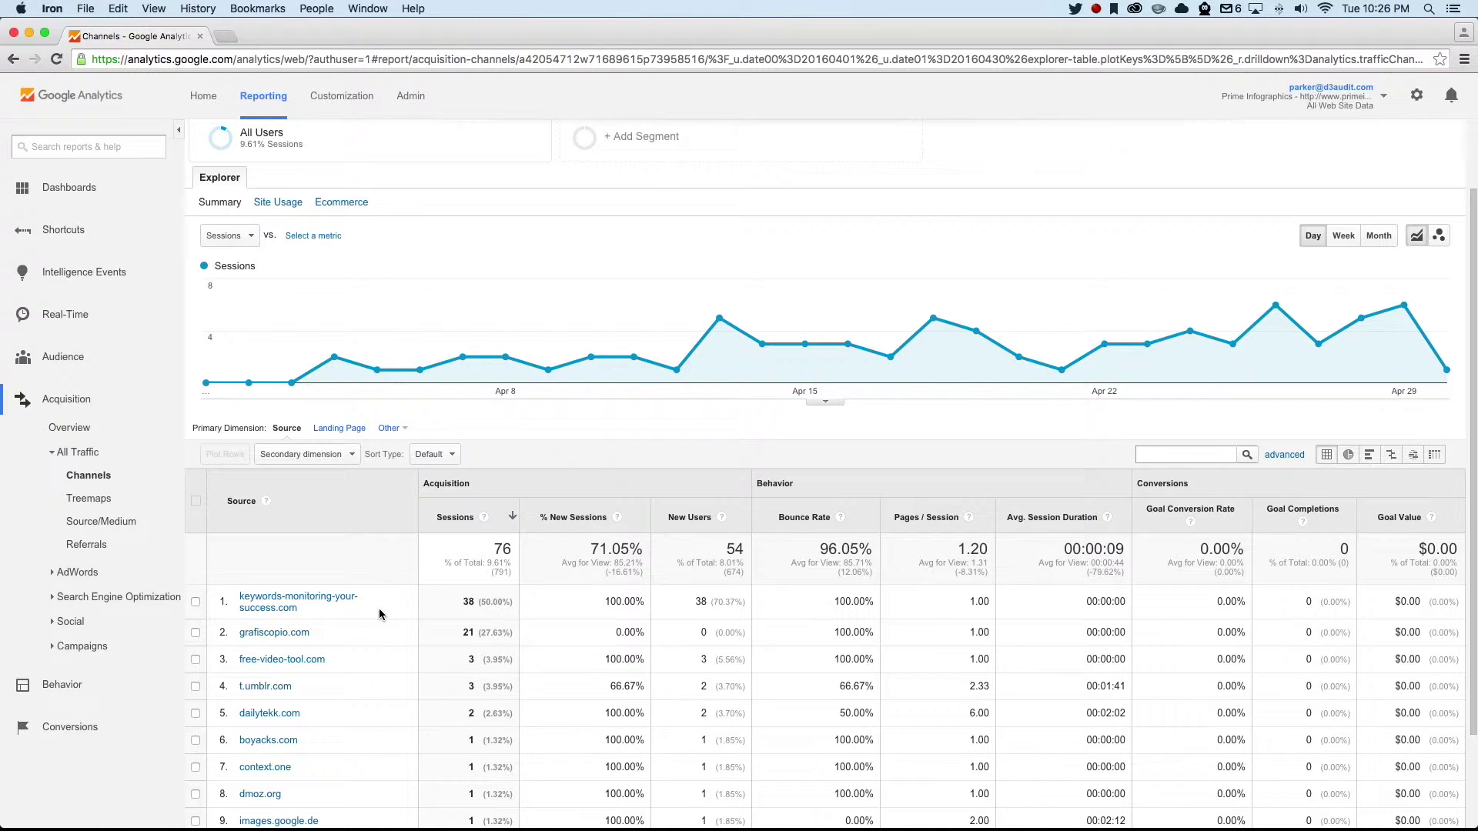
pyautogui.moveTo(480, 602); pyautogui.dragTo(509, 605)
pyautogui.scroll(1, 508, 623)
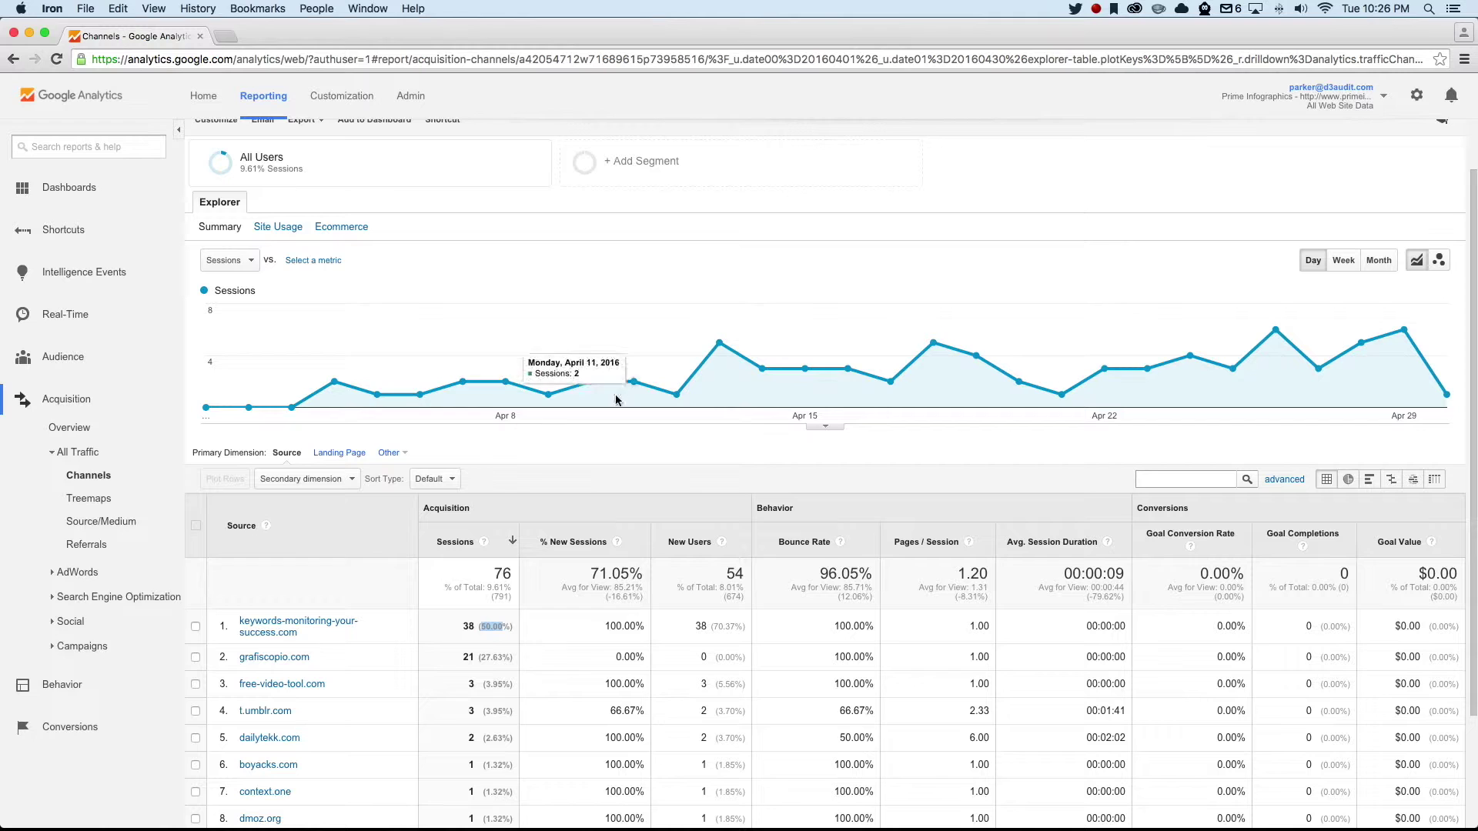
# Step: Go back to all channels, drill into Organic Search, and look through the keywords bringing visitors
pyautogui.click(104, 477)
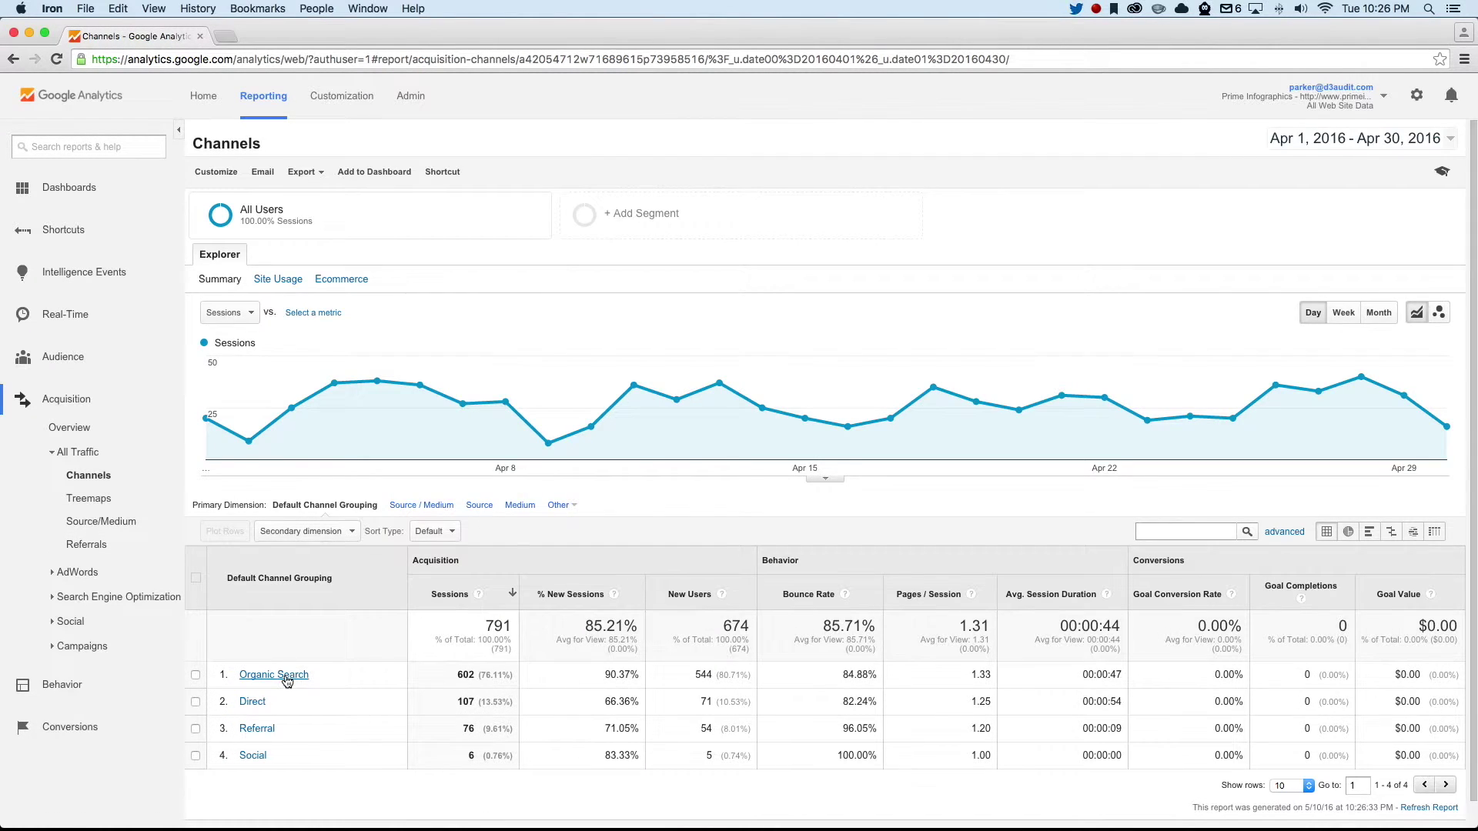
pyautogui.click(287, 676)
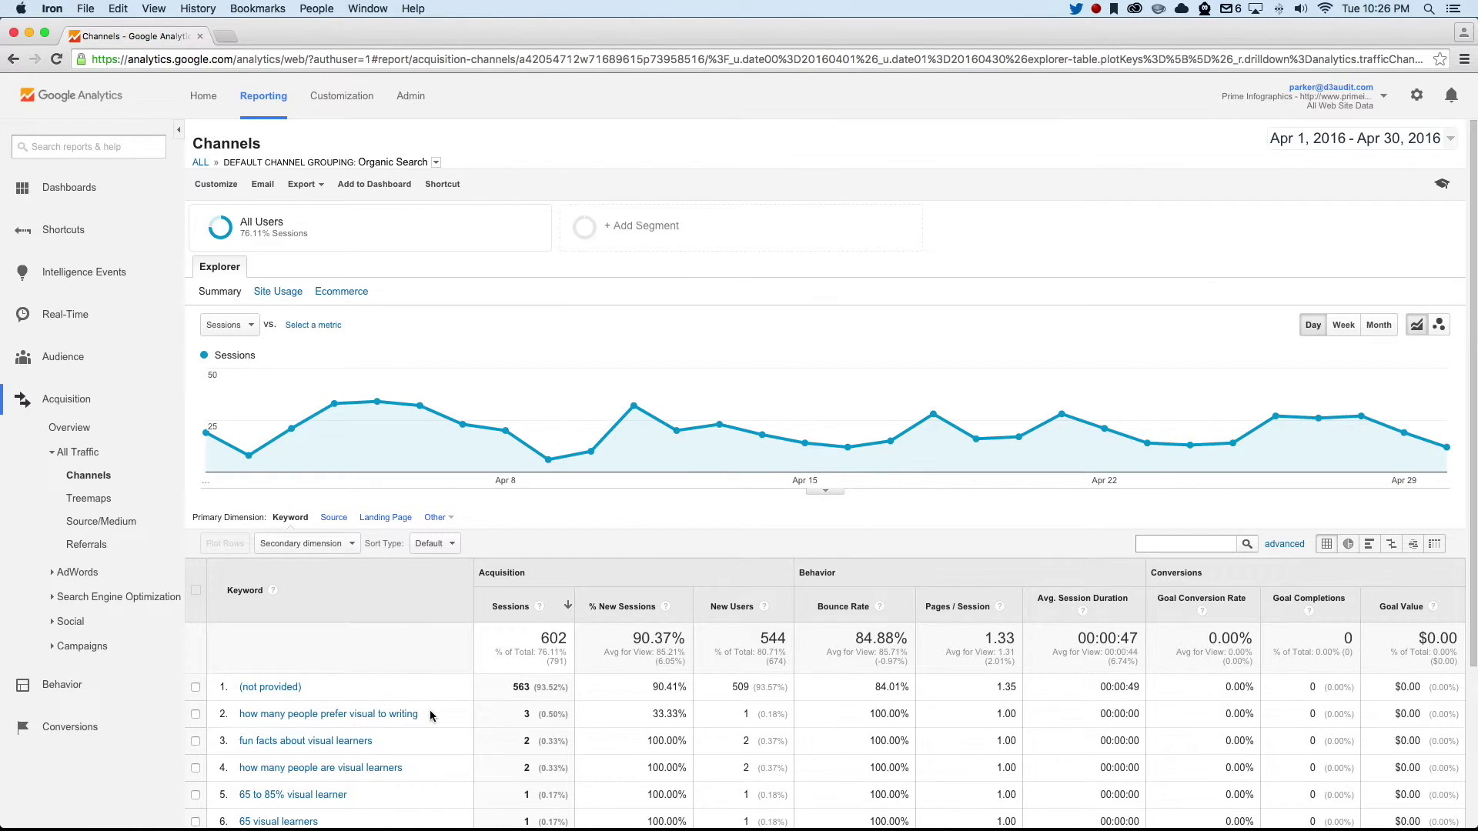
pyautogui.scroll(-2, 429, 716)
pyautogui.scroll(-1, 429, 716)
pyautogui.scroll(-2, 375, 664)
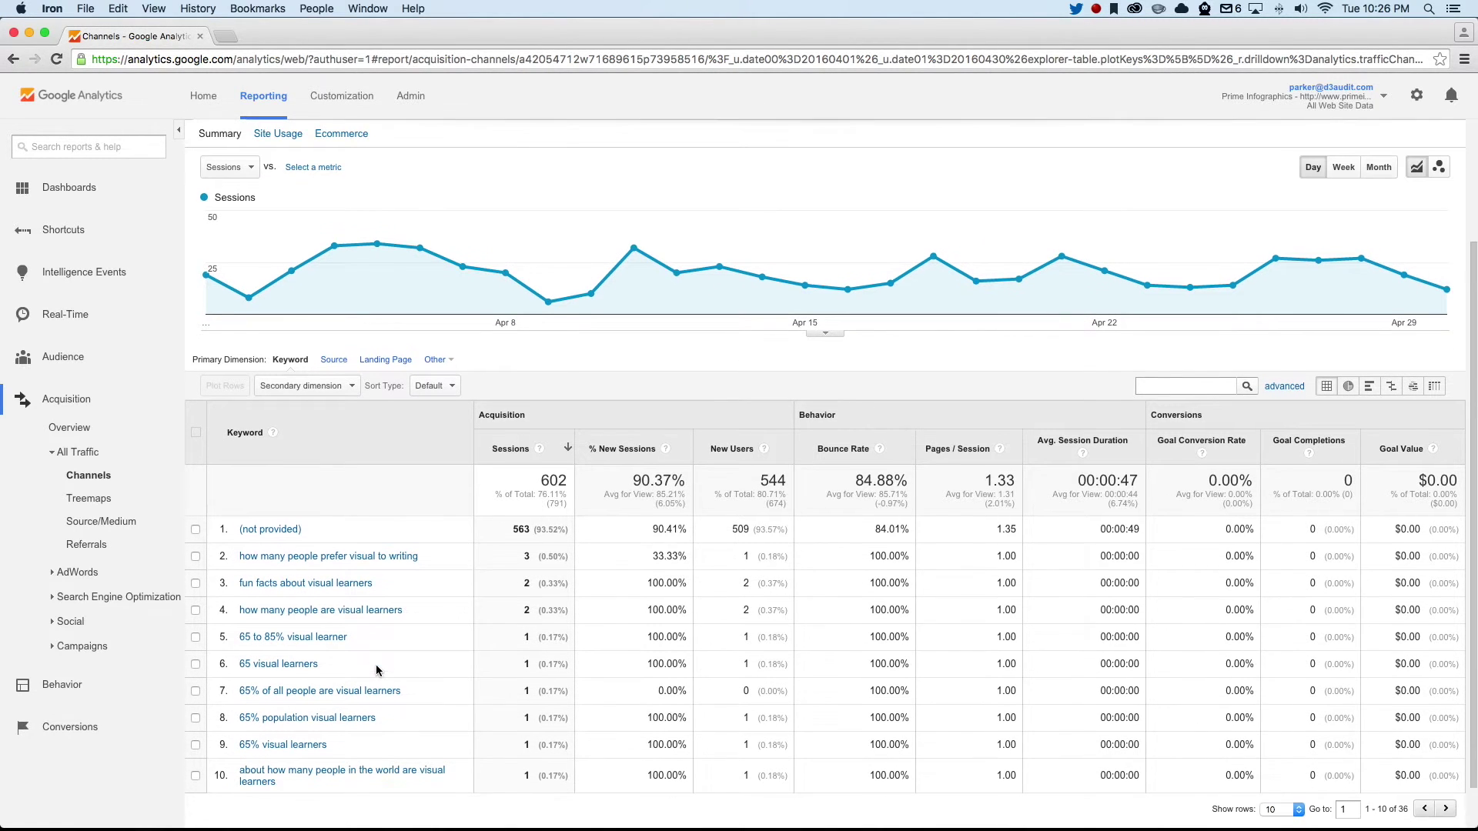